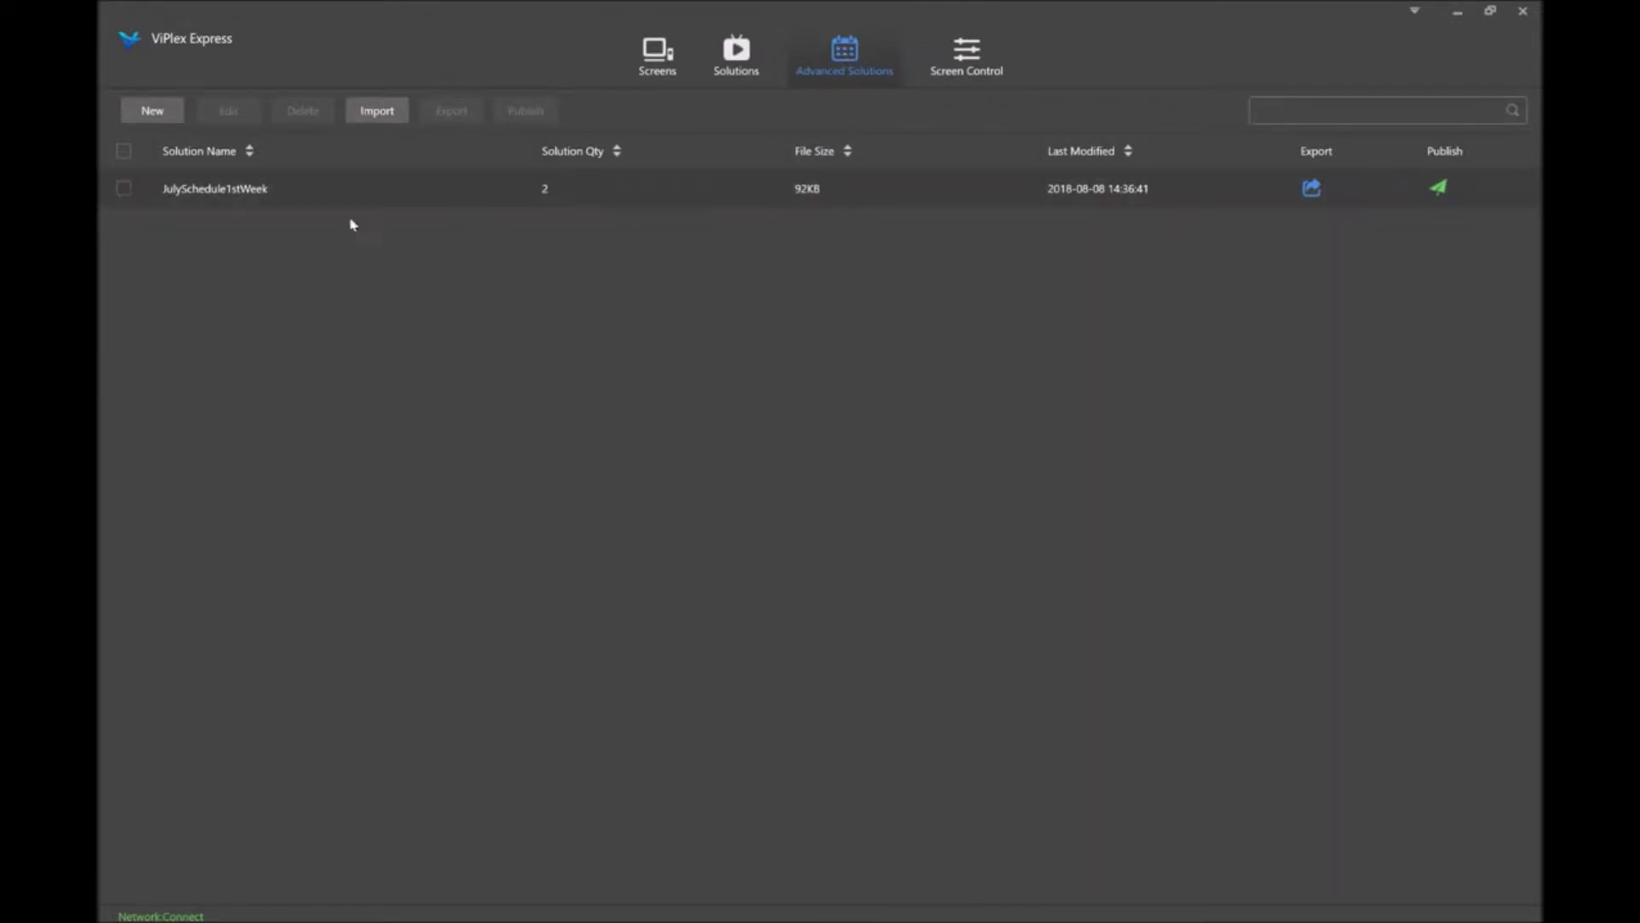
Create a new advanced solution, replacing the default name with JulySchedule2ndWeek, and add a playback plan
{"action": "left_click", "coordinate": [151, 119]}
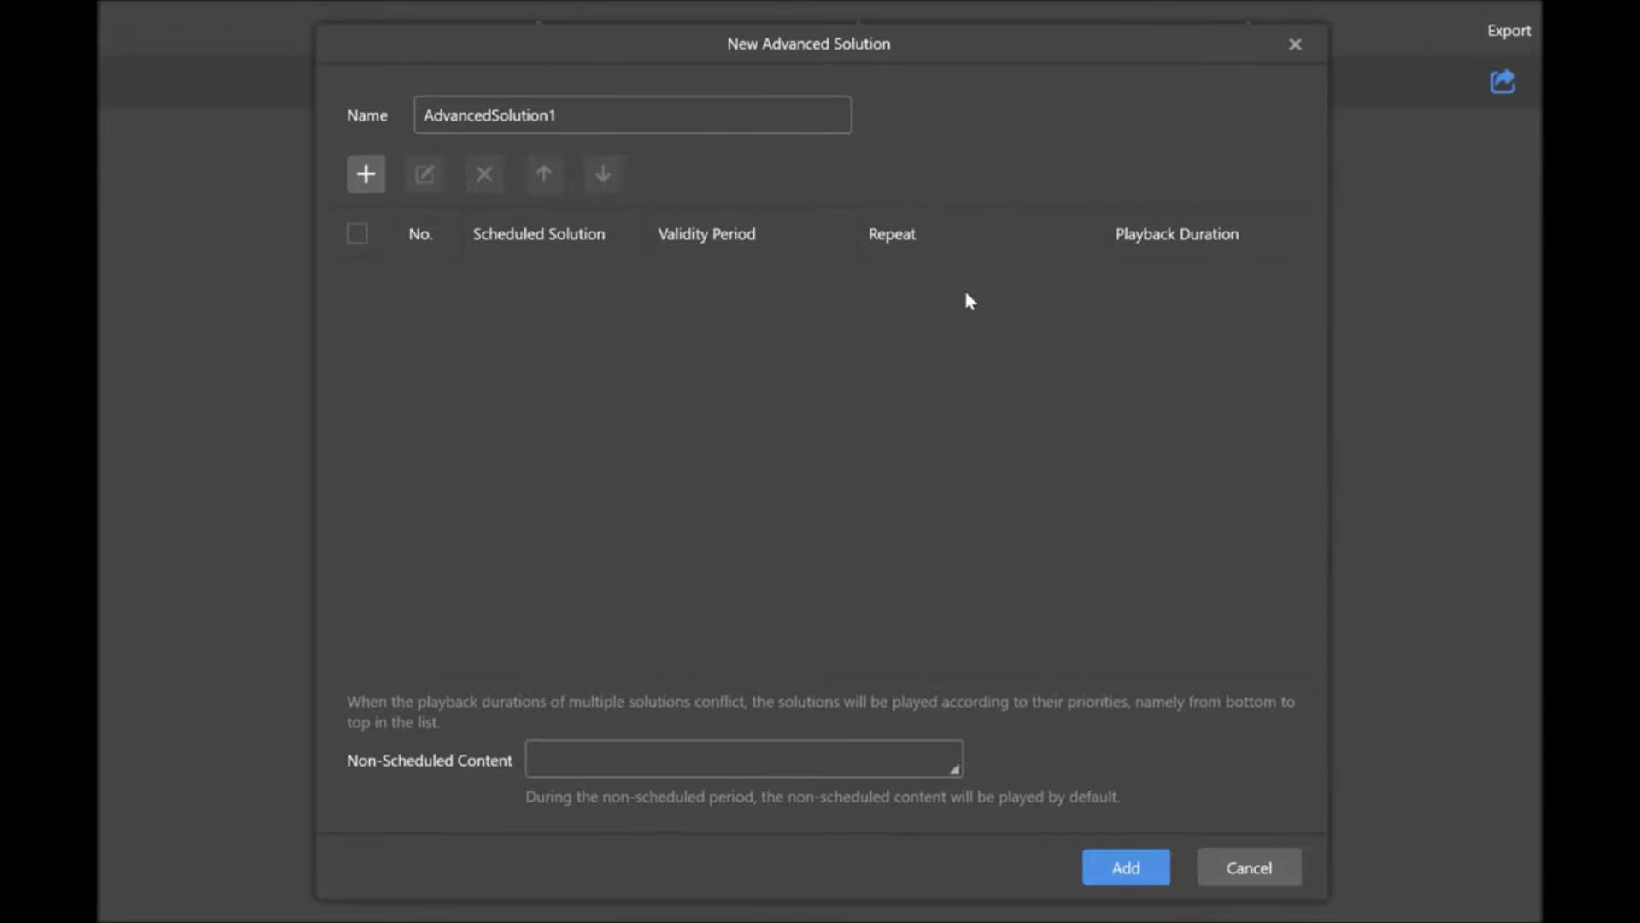
{"action": "left_click_drag", "start_coordinate": [627, 128], "coordinate": [395, 133]}
{"action": "type", "text": "J"}
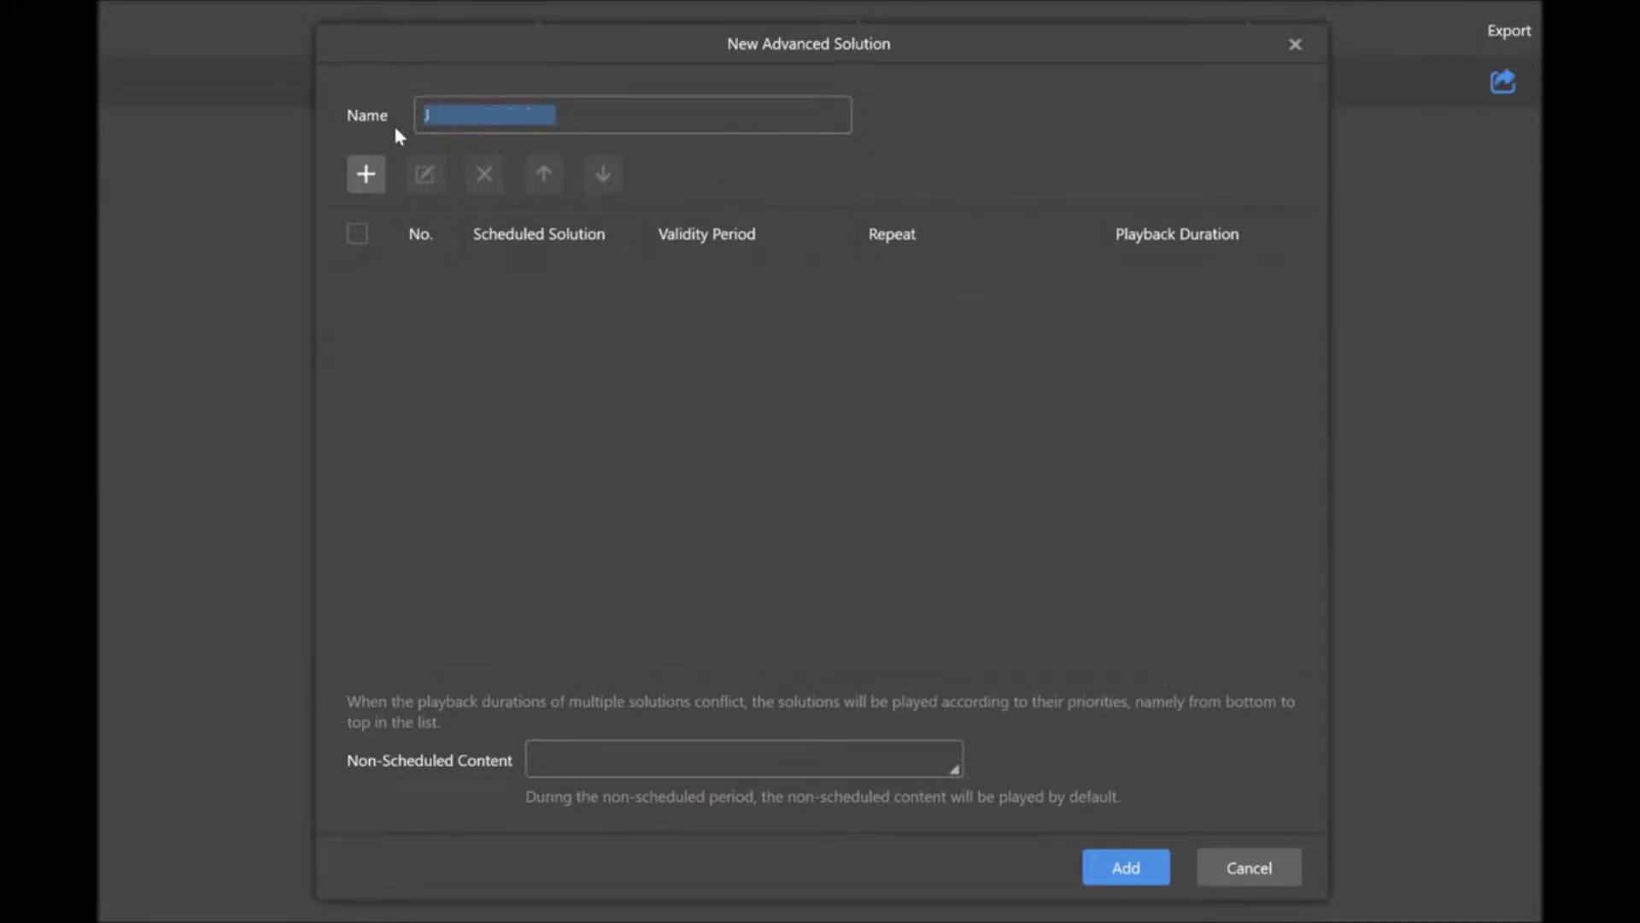
{"action": "type", "text": "ulySchedule2nd"}
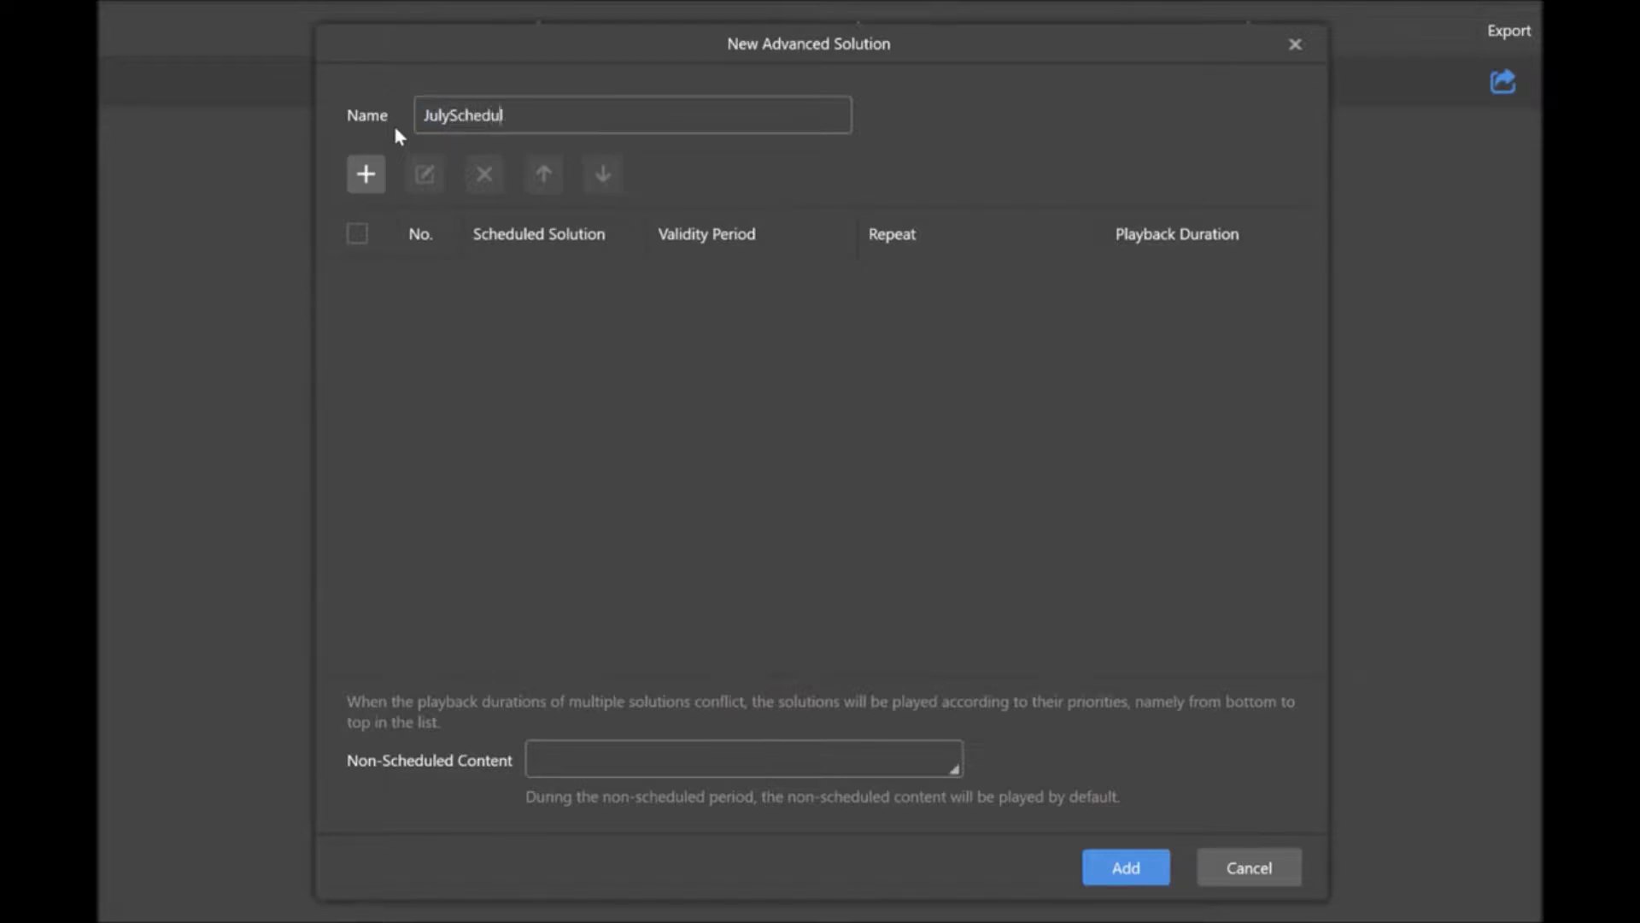
{"action": "type", "text": "Week"}
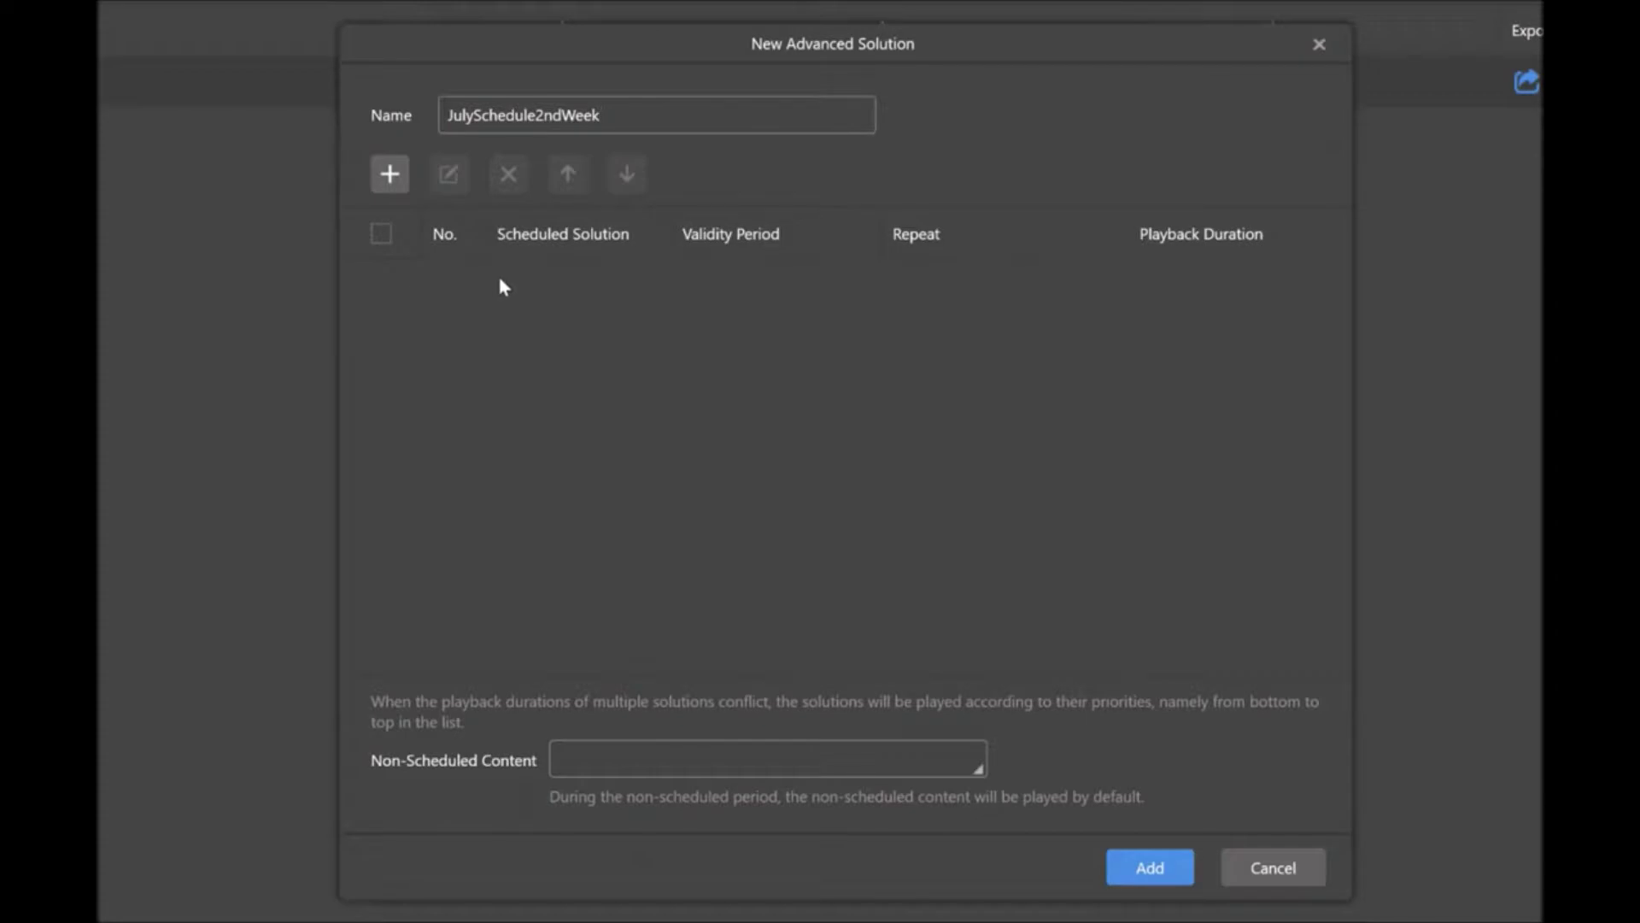
{"action": "left_click", "coordinate": [390, 173]}
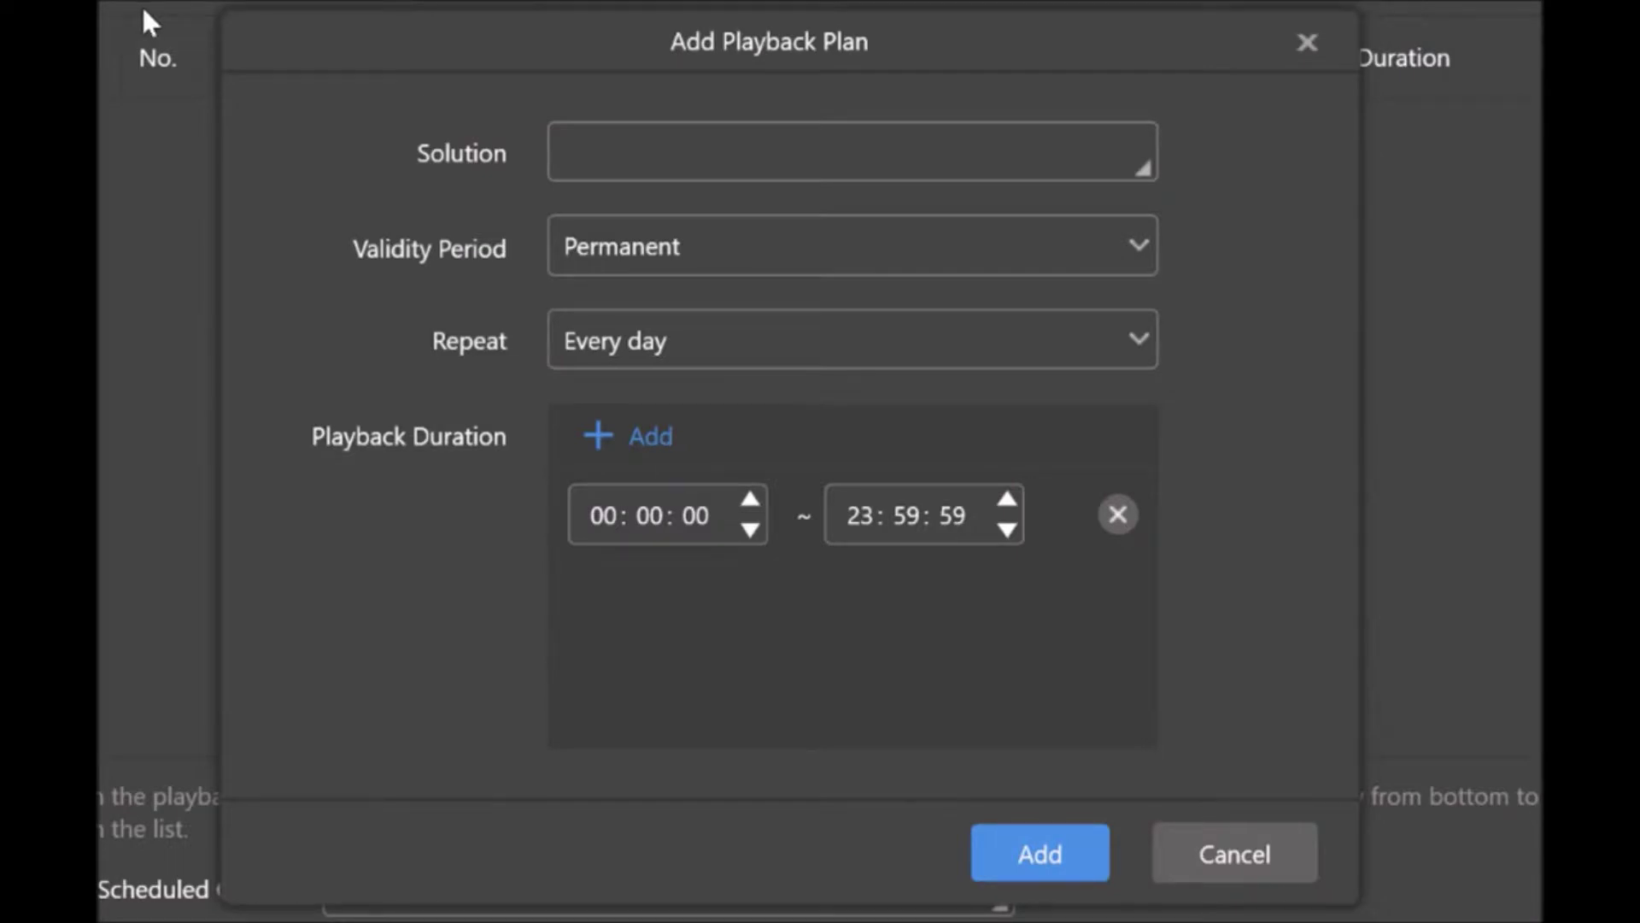
Choose Example as the solution this playback plan plays
{"action": "left_click", "coordinate": [863, 156]}
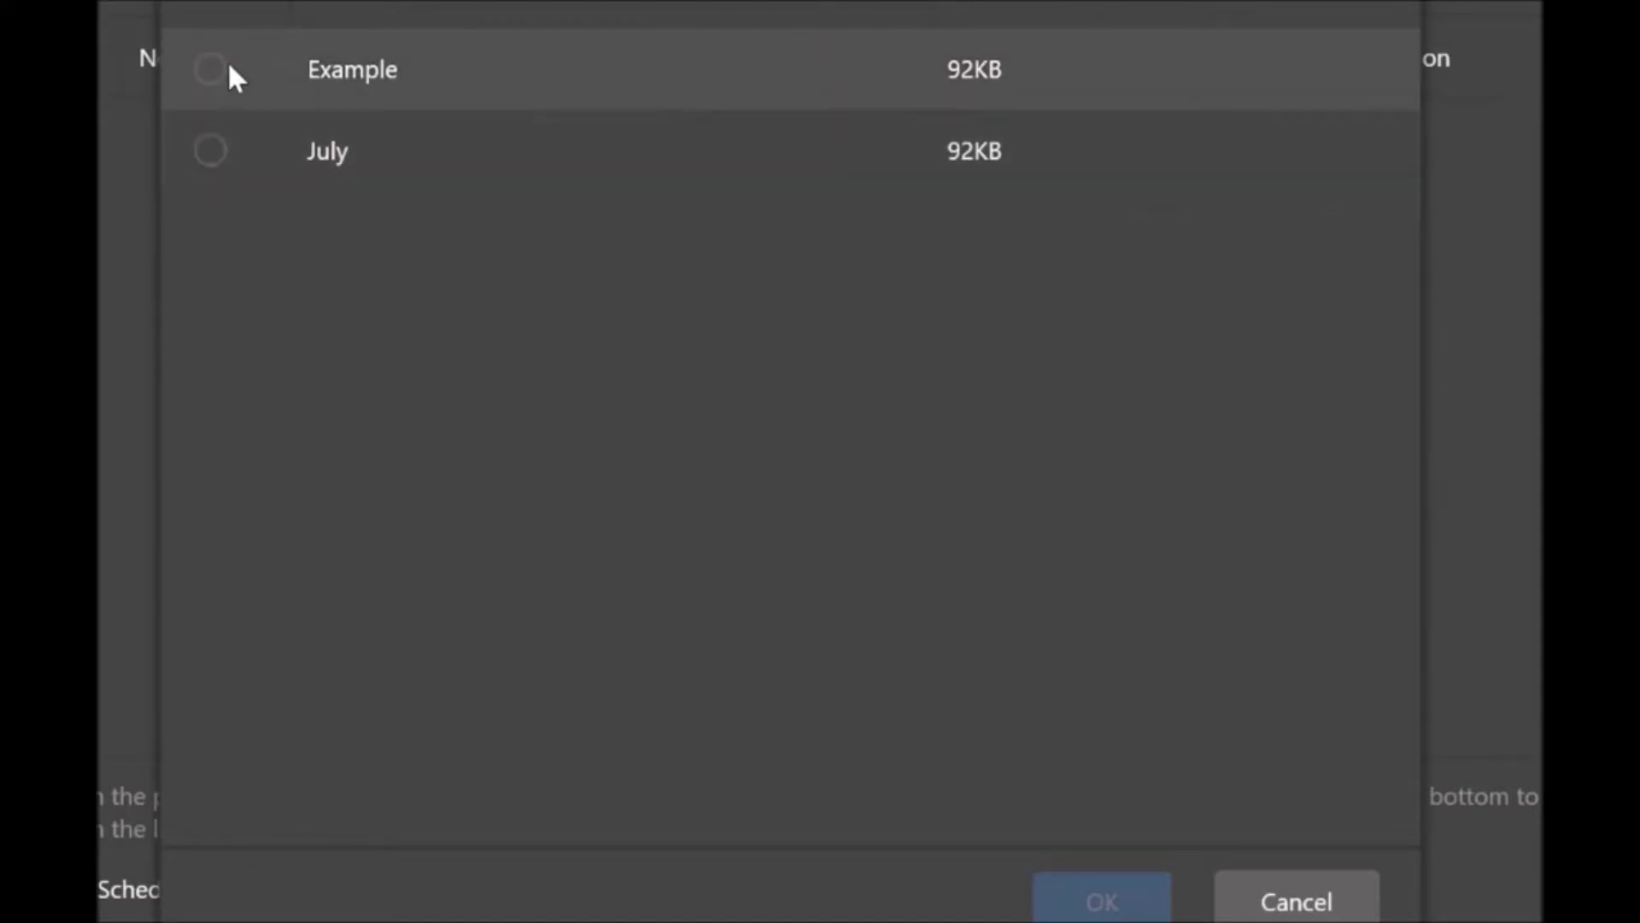
{"action": "left_click", "coordinate": [214, 70]}
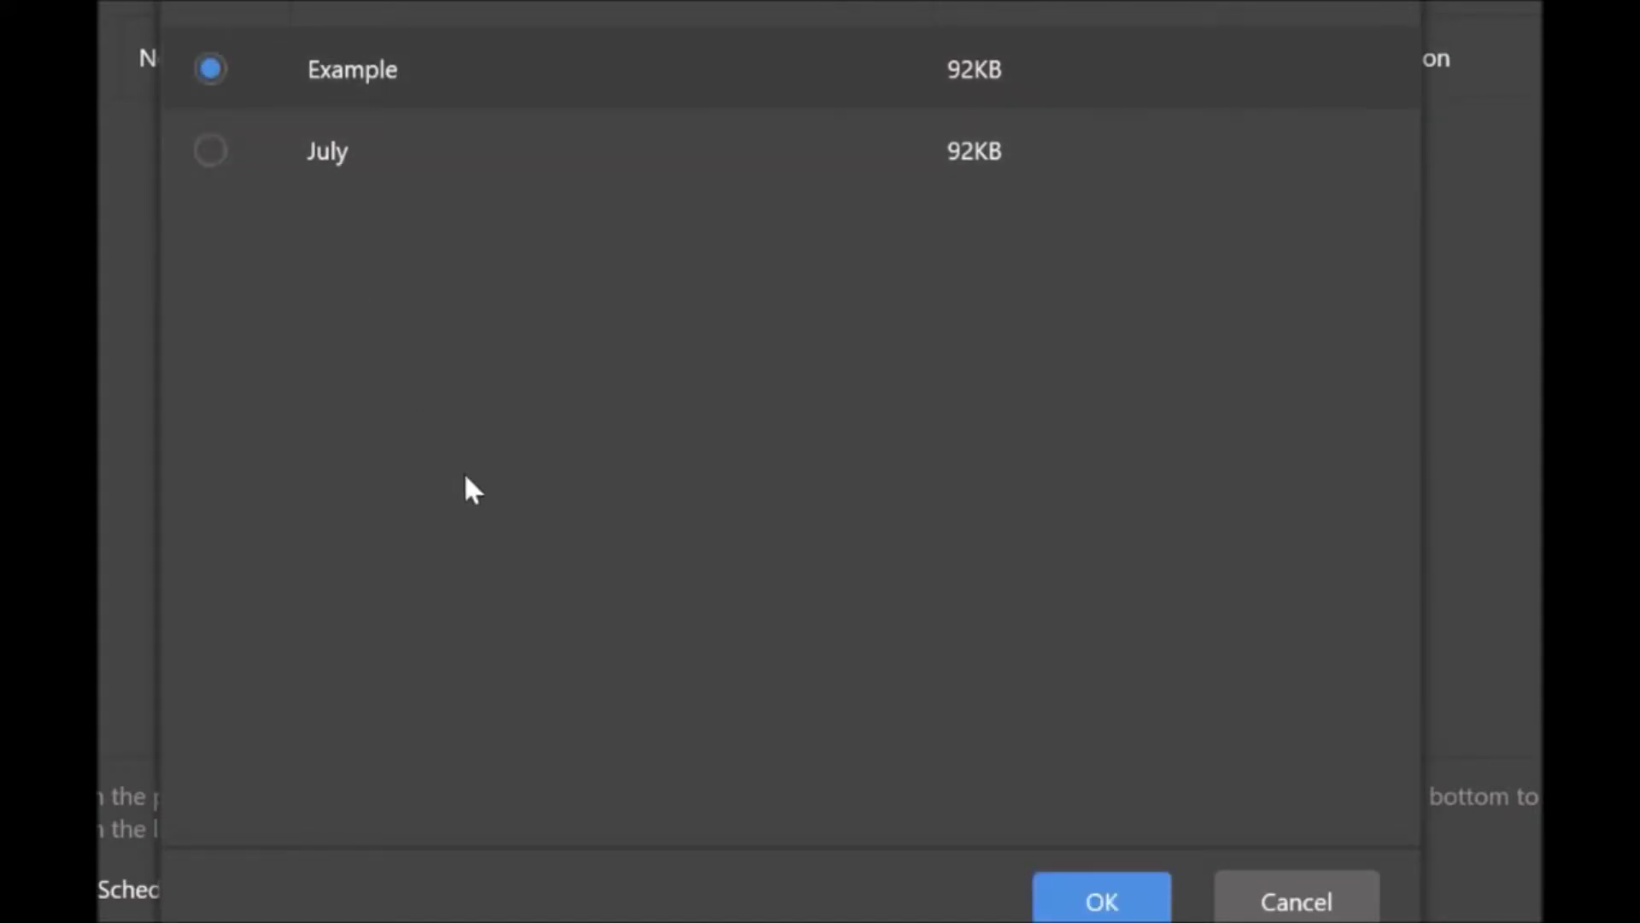
{"action": "left_click", "coordinate": [1115, 904]}
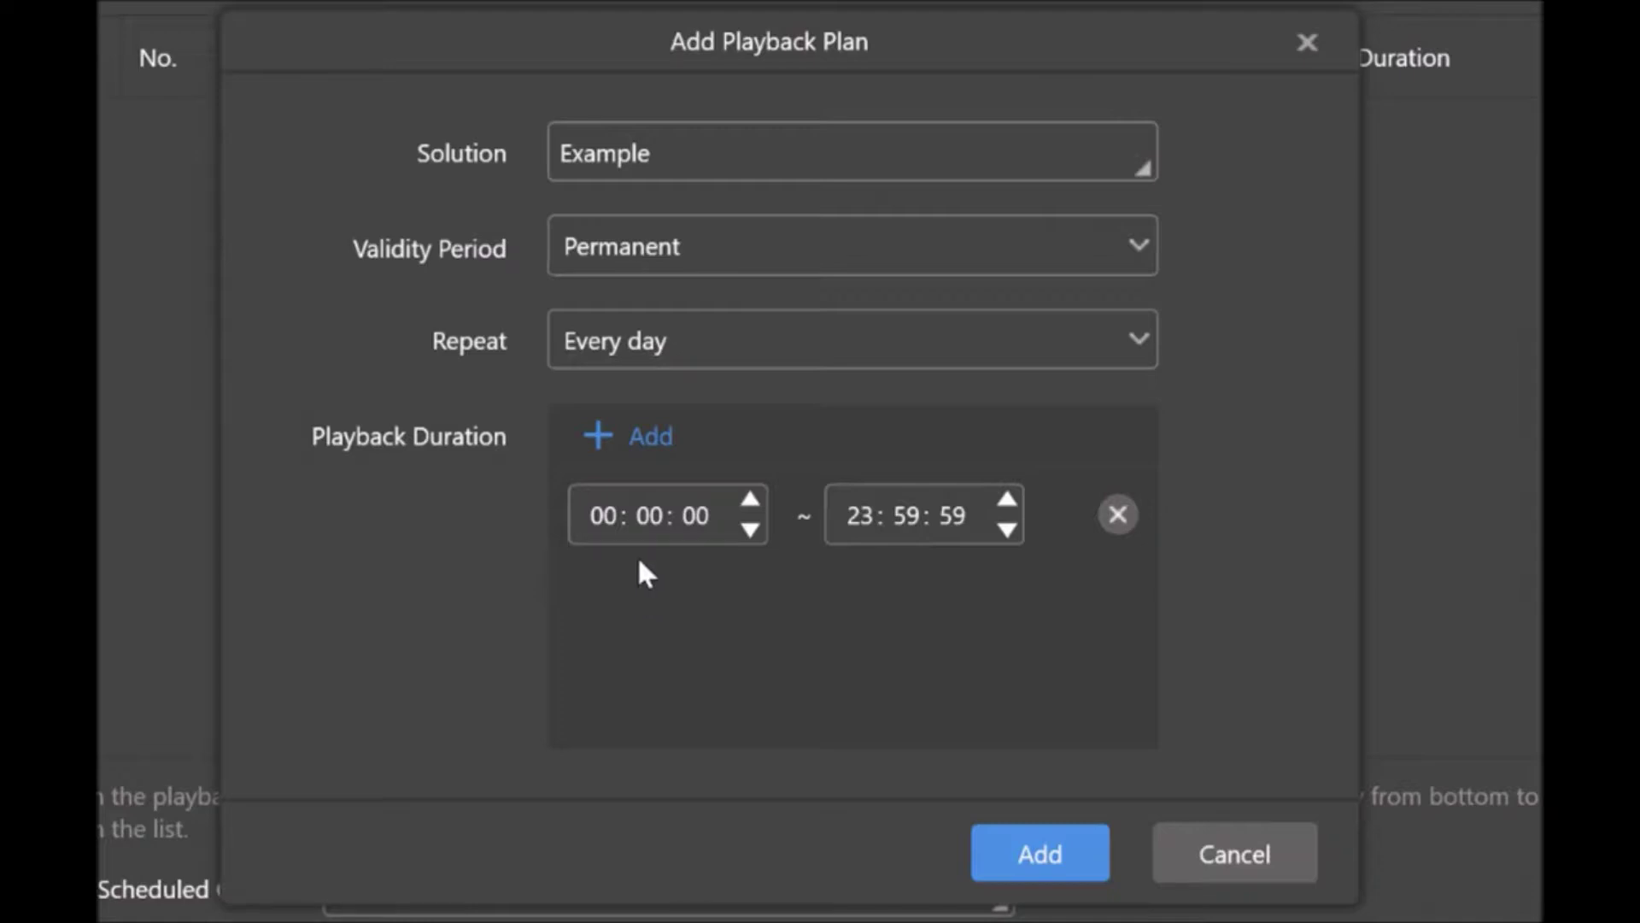
{"action": "left_click", "coordinate": [722, 246]}
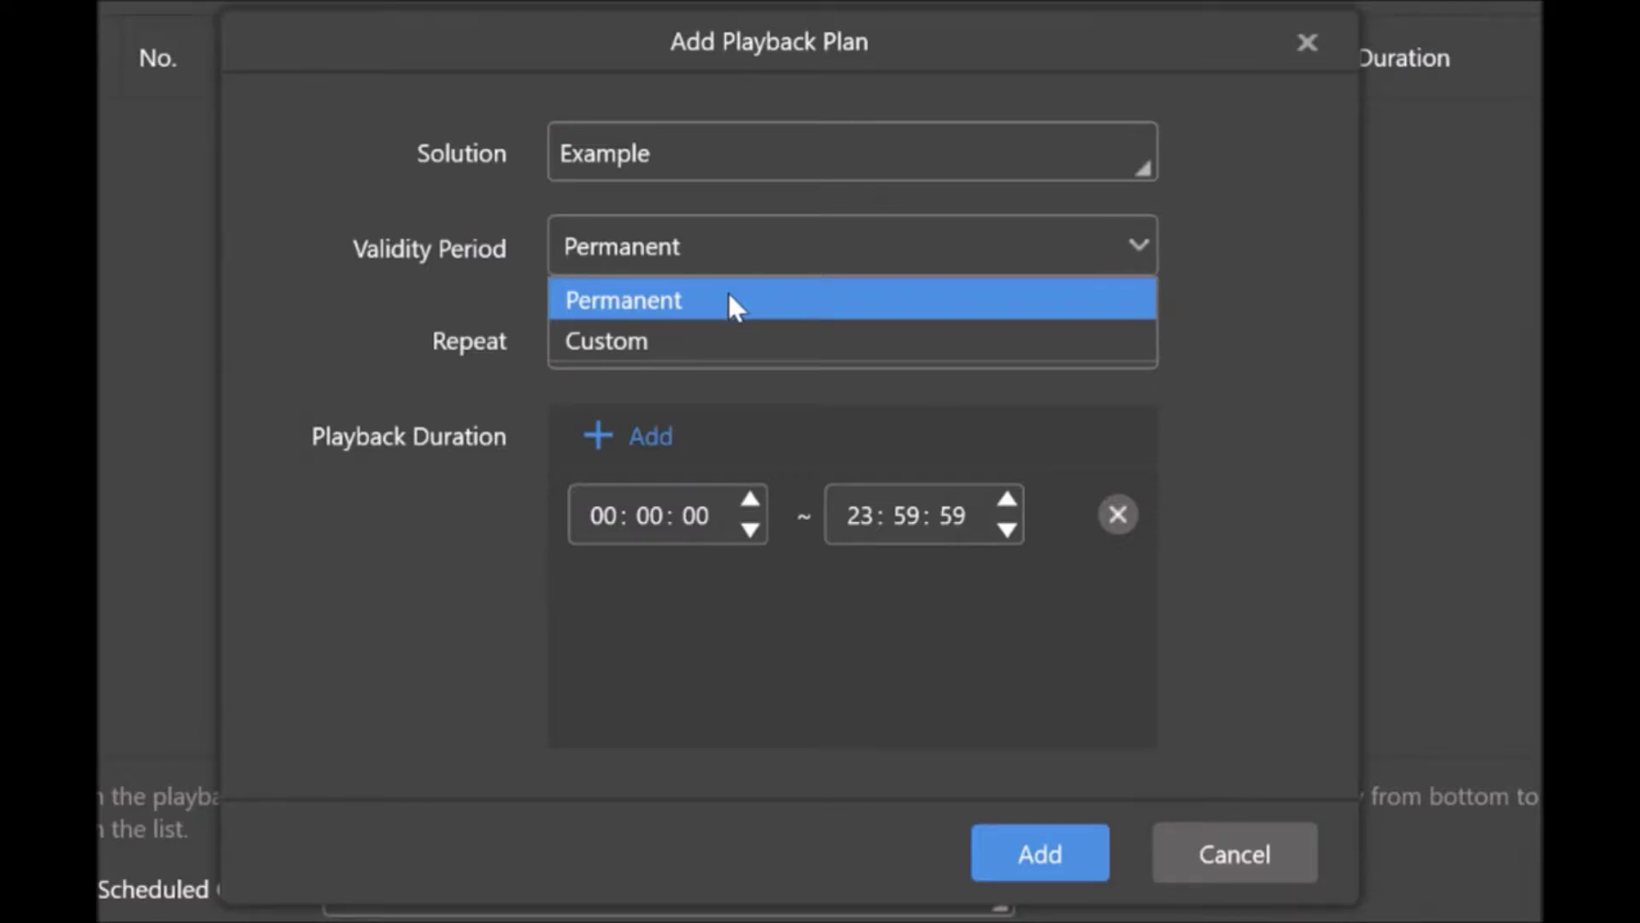
{"action": "left_click", "coordinate": [728, 336]}
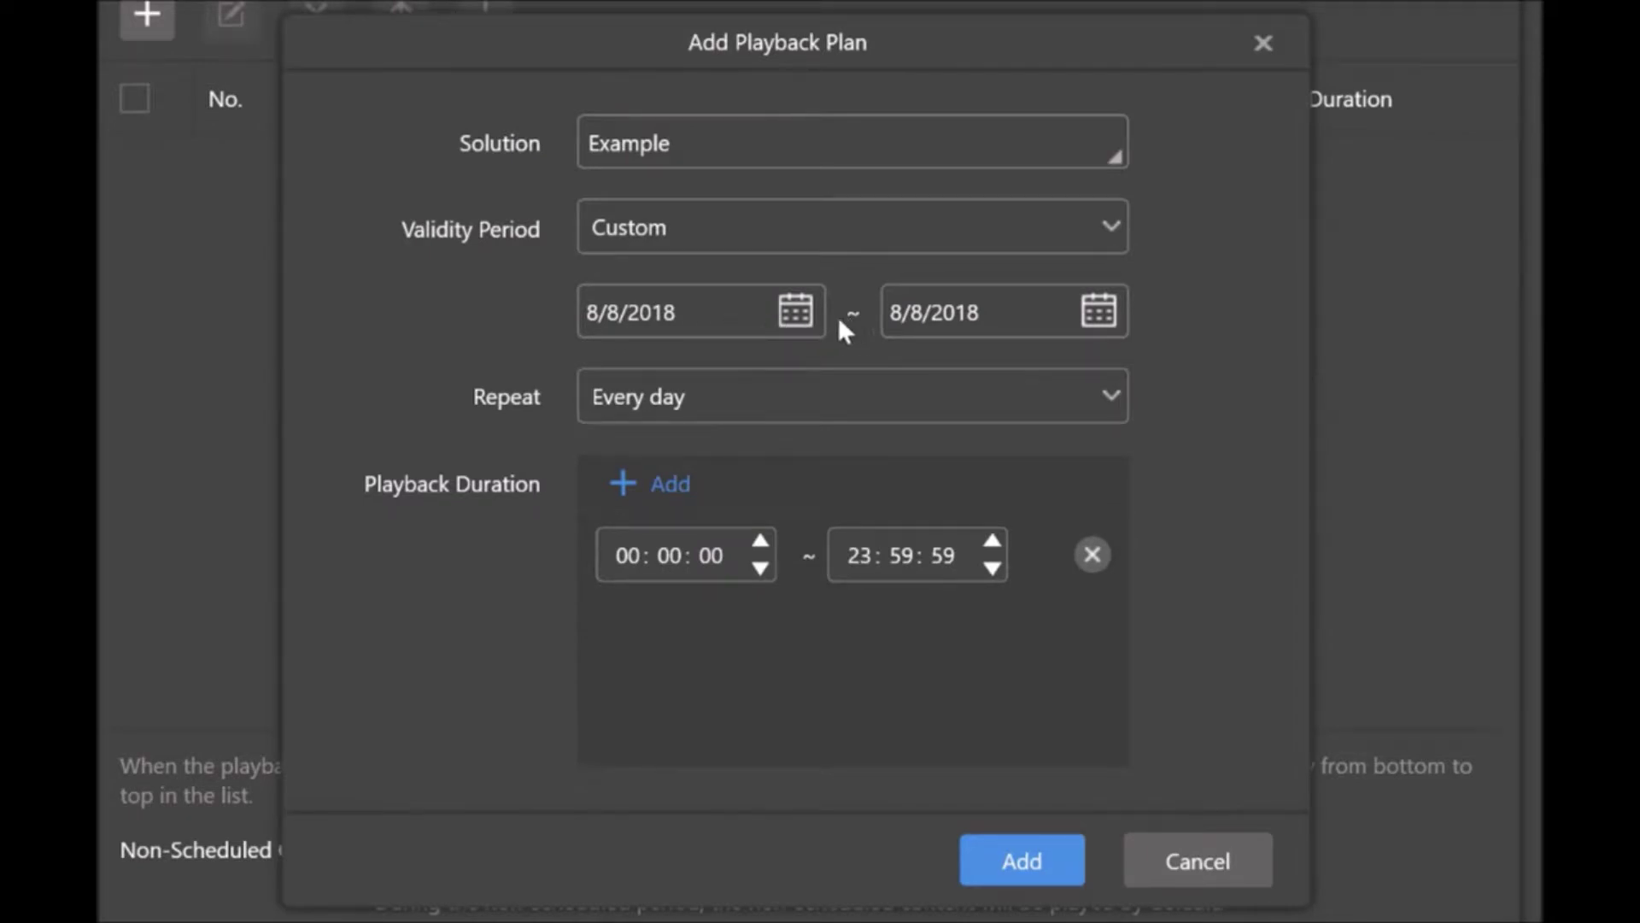
{"action": "left_click", "coordinate": [1107, 222]}
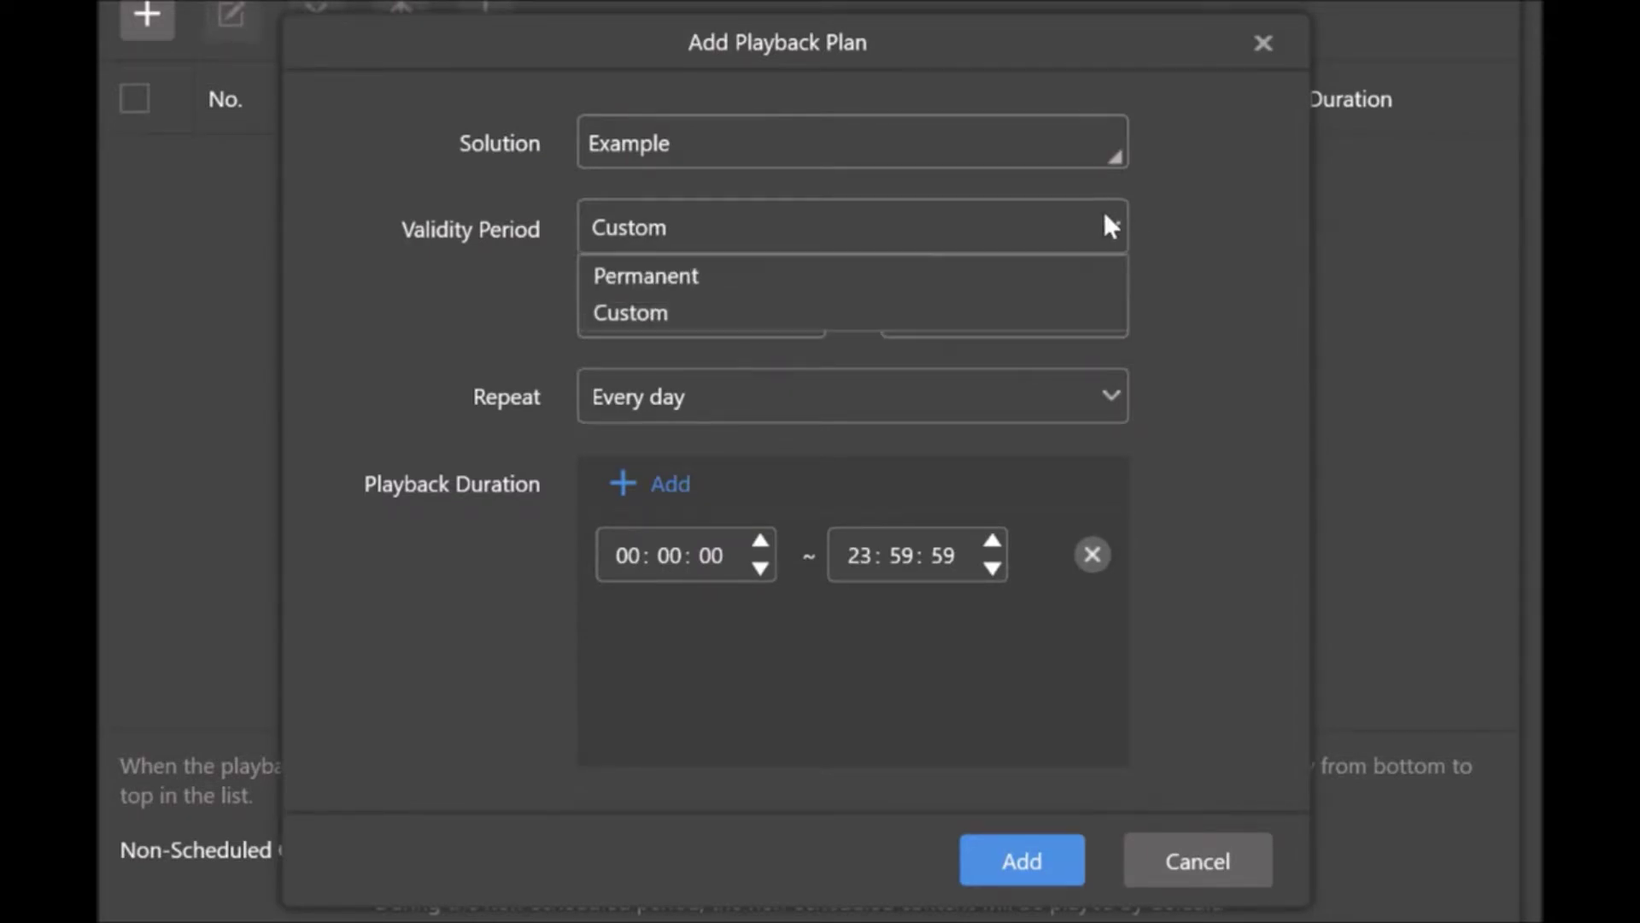
{"action": "left_click", "coordinate": [813, 286]}
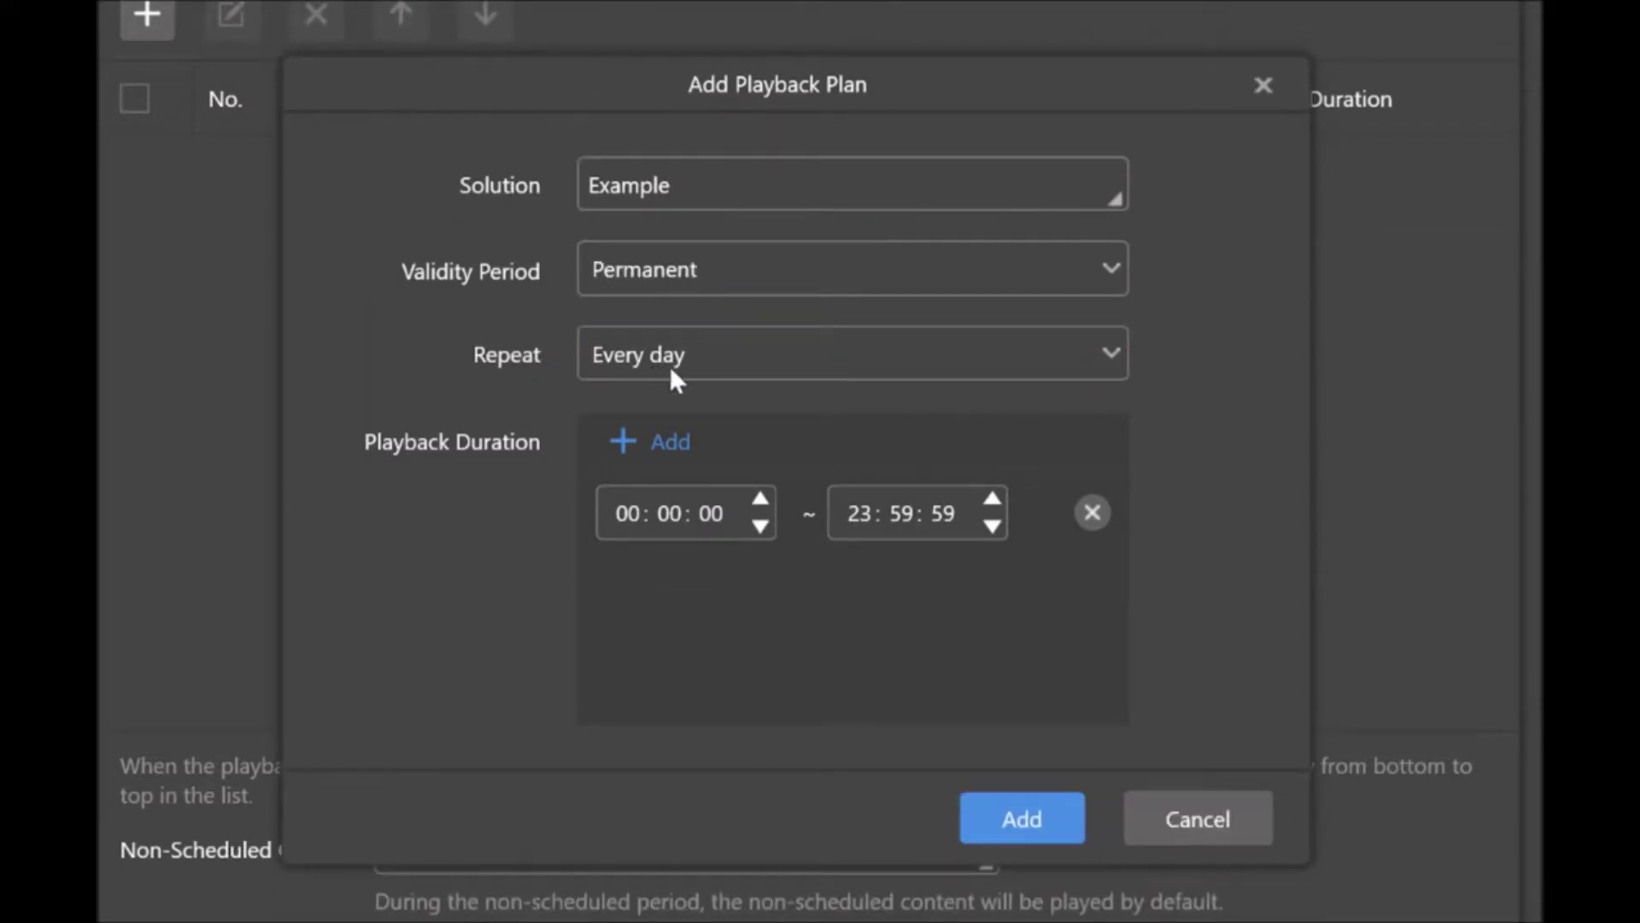
{"action": "left_click", "coordinate": [675, 364]}
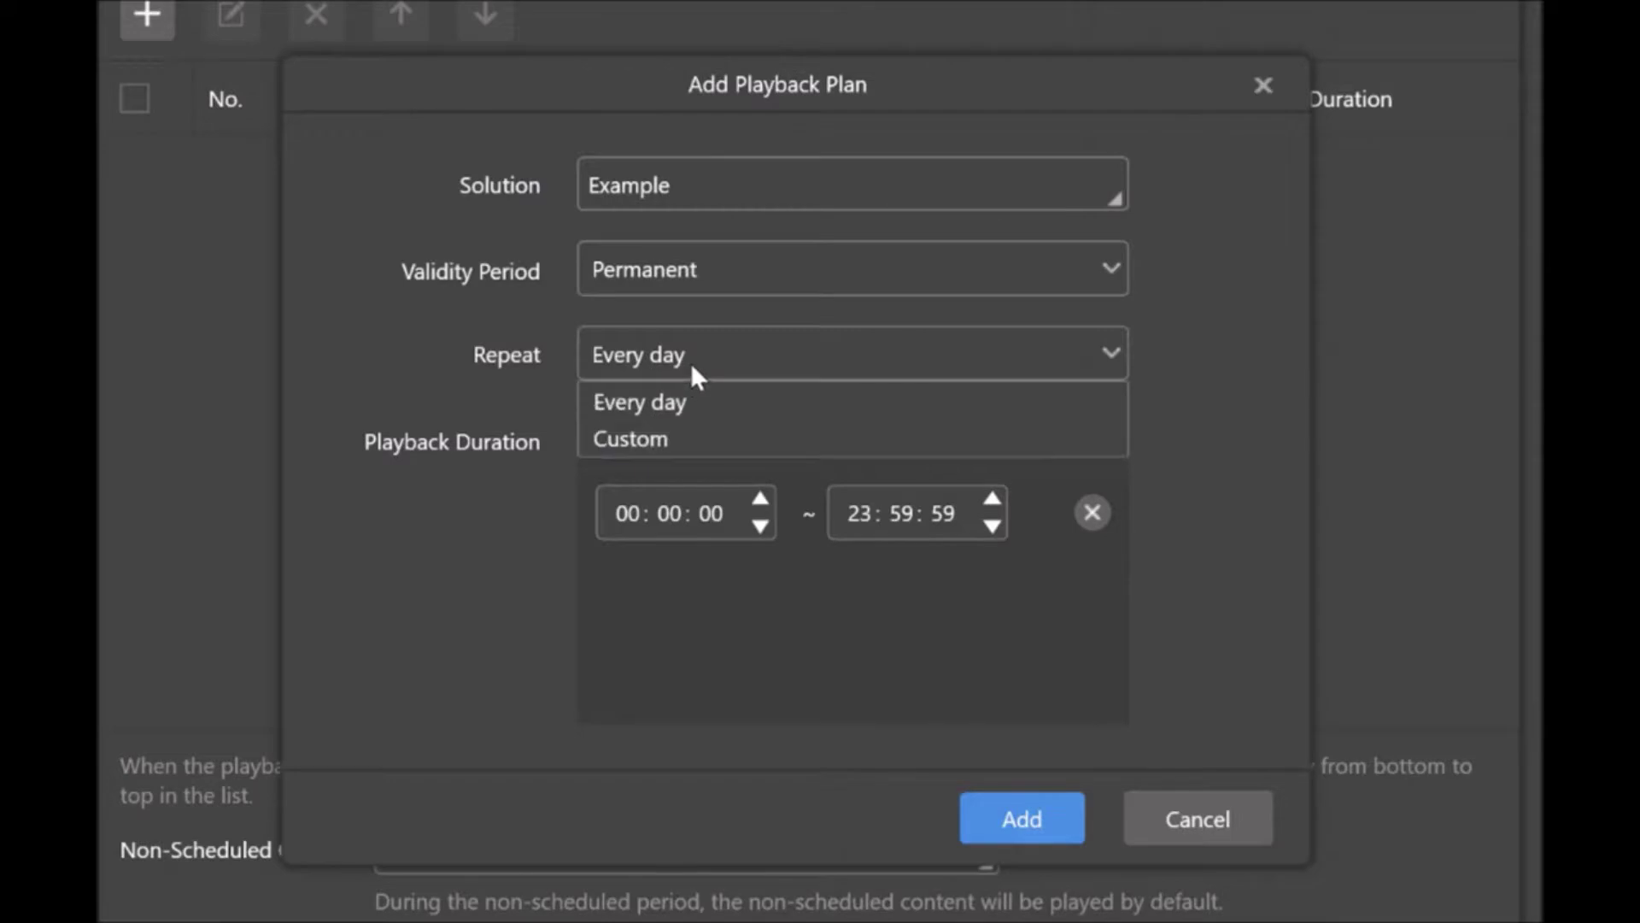
Set the Example plan to repeat on custom days MON, WED and FRI
{"action": "left_click", "coordinate": [725, 443]}
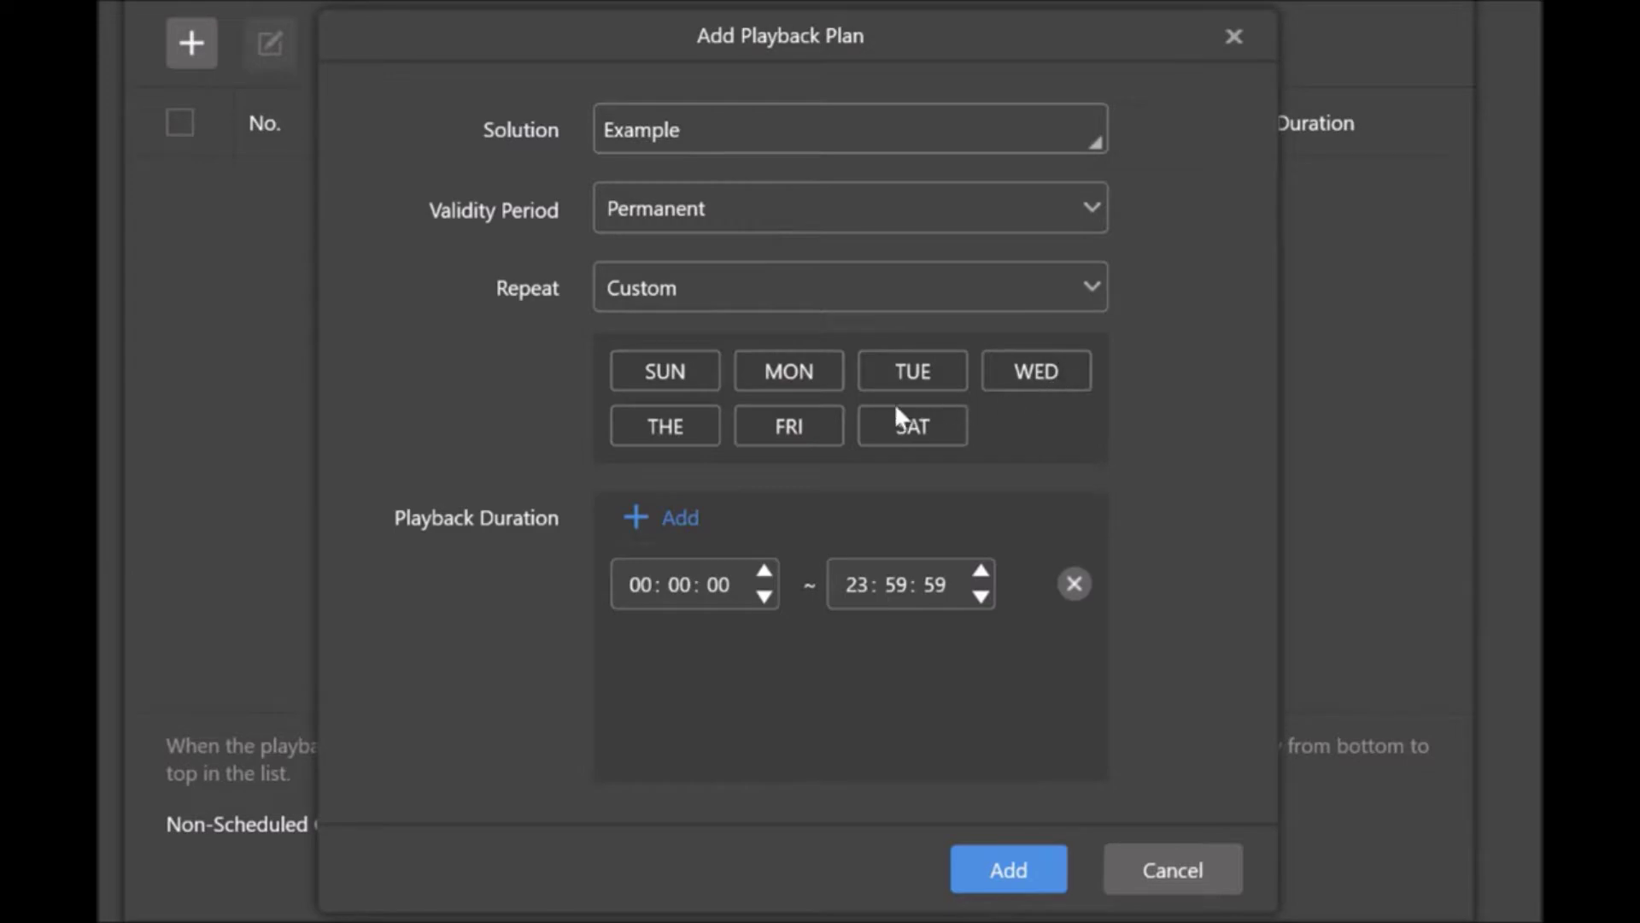
{"action": "left_click", "coordinate": [805, 374]}
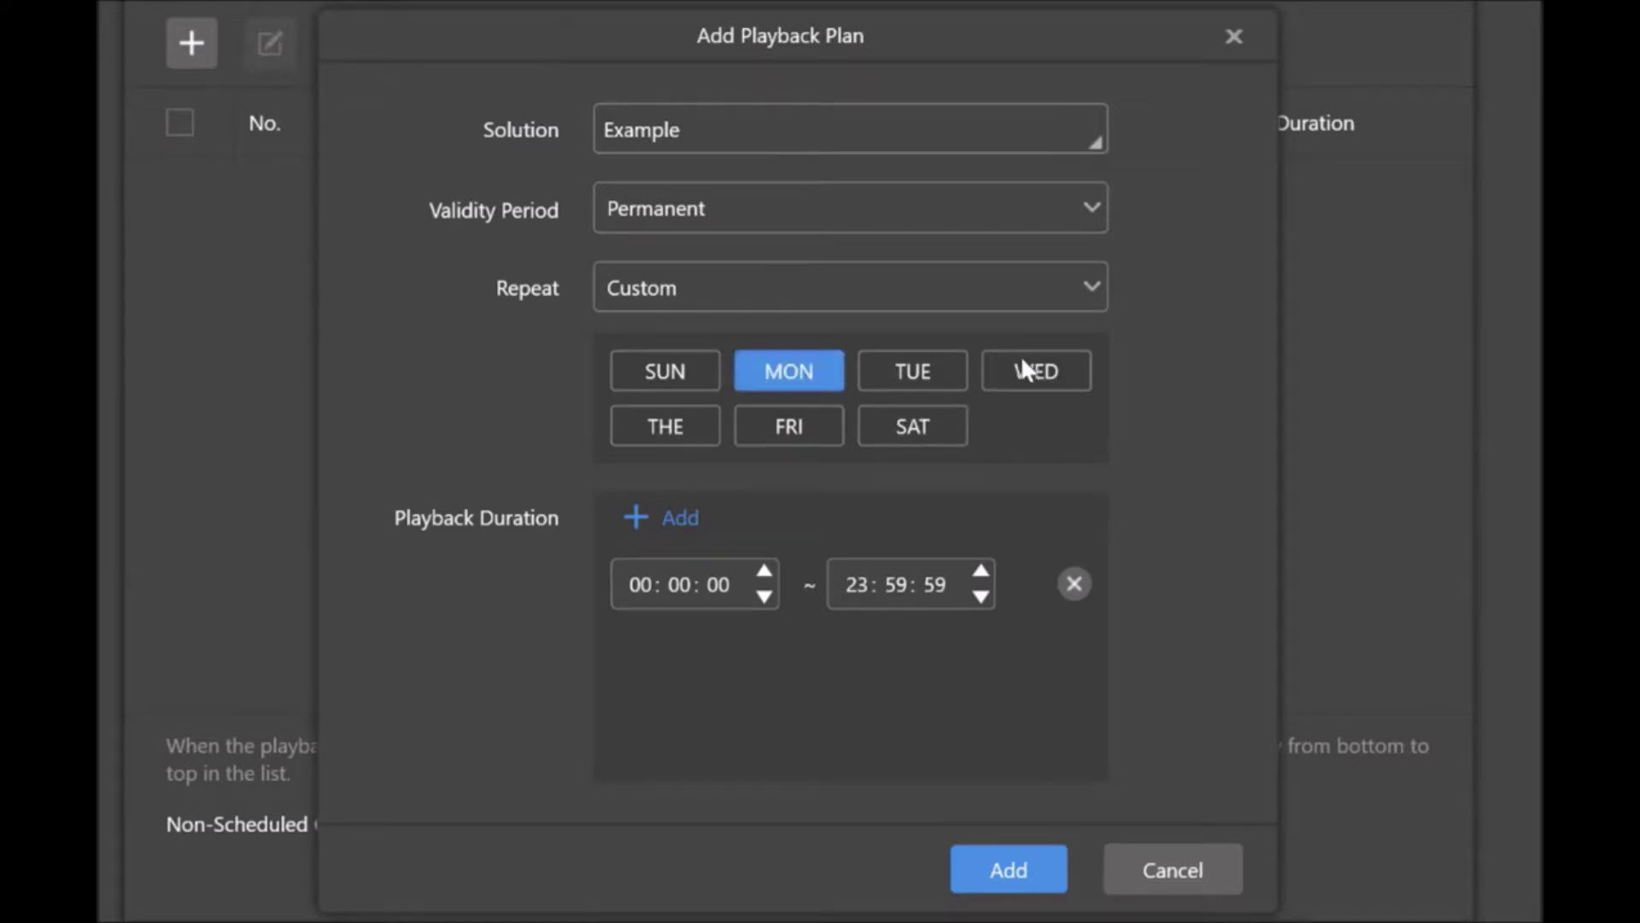
{"action": "left_click", "coordinate": [1036, 370]}
{"action": "left_click", "coordinate": [804, 426]}
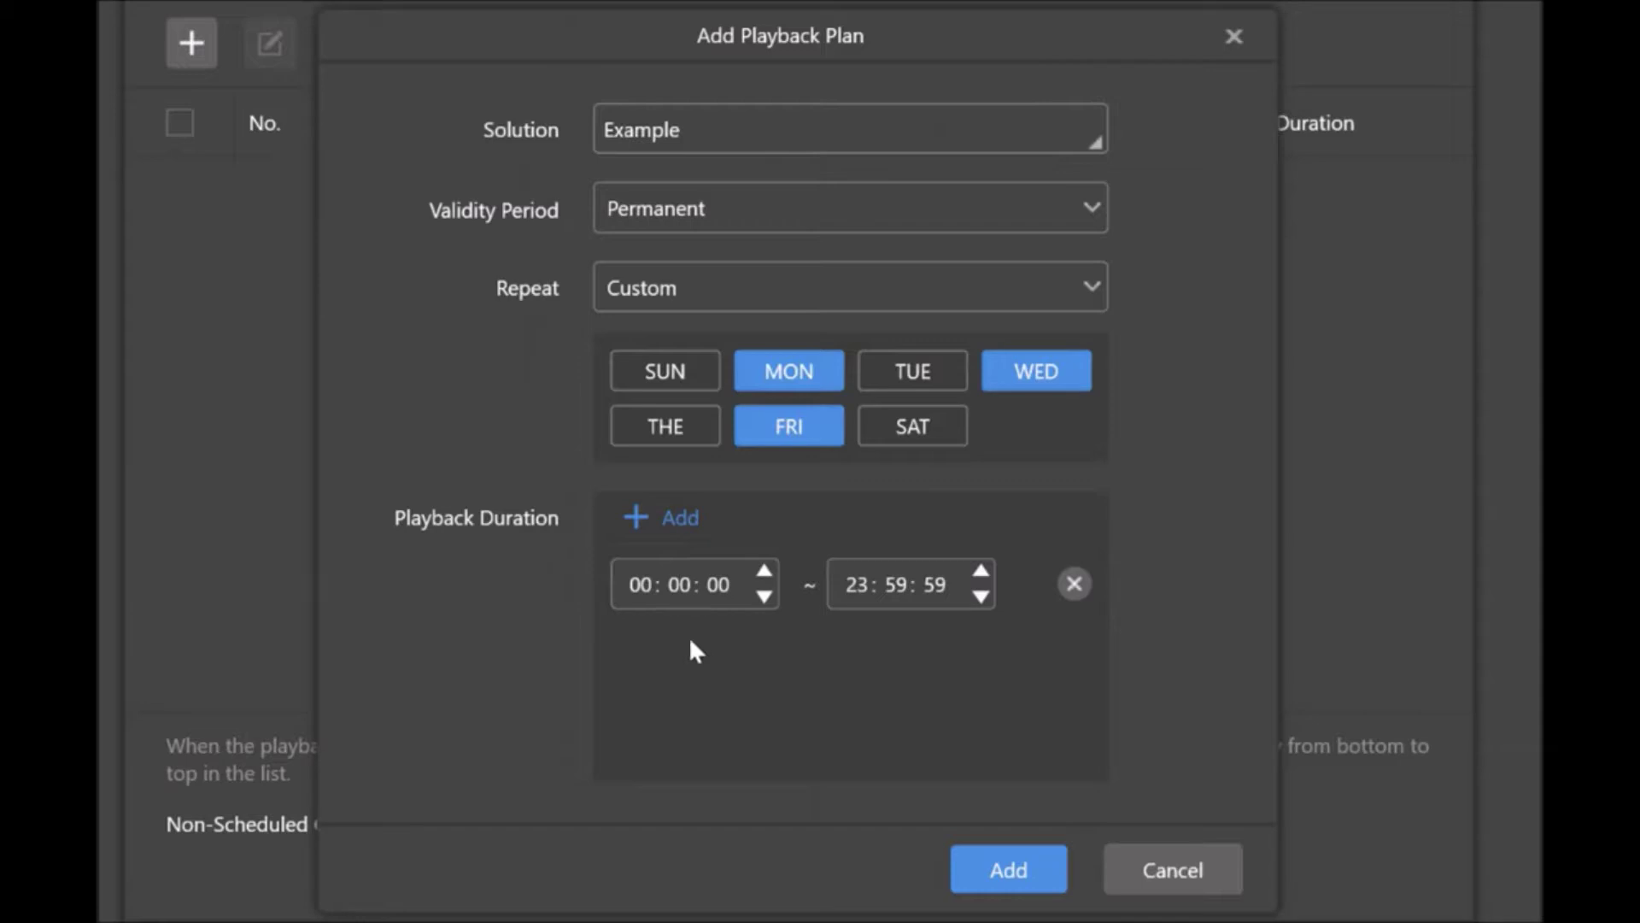
{"action": "left_click", "coordinate": [636, 588]}
Set the first playback time range to start at 07:00 and end at 11:00
{"action": "type", "text": "07"}
{"action": "left_click", "coordinate": [879, 588]}
{"action": "left_click", "coordinate": [888, 589]}
Add a second time range 13:00–19:00 and add the Example plan to the solution
{"action": "left_click", "coordinate": [680, 519]}
{"action": "left_click", "coordinate": [634, 664]}
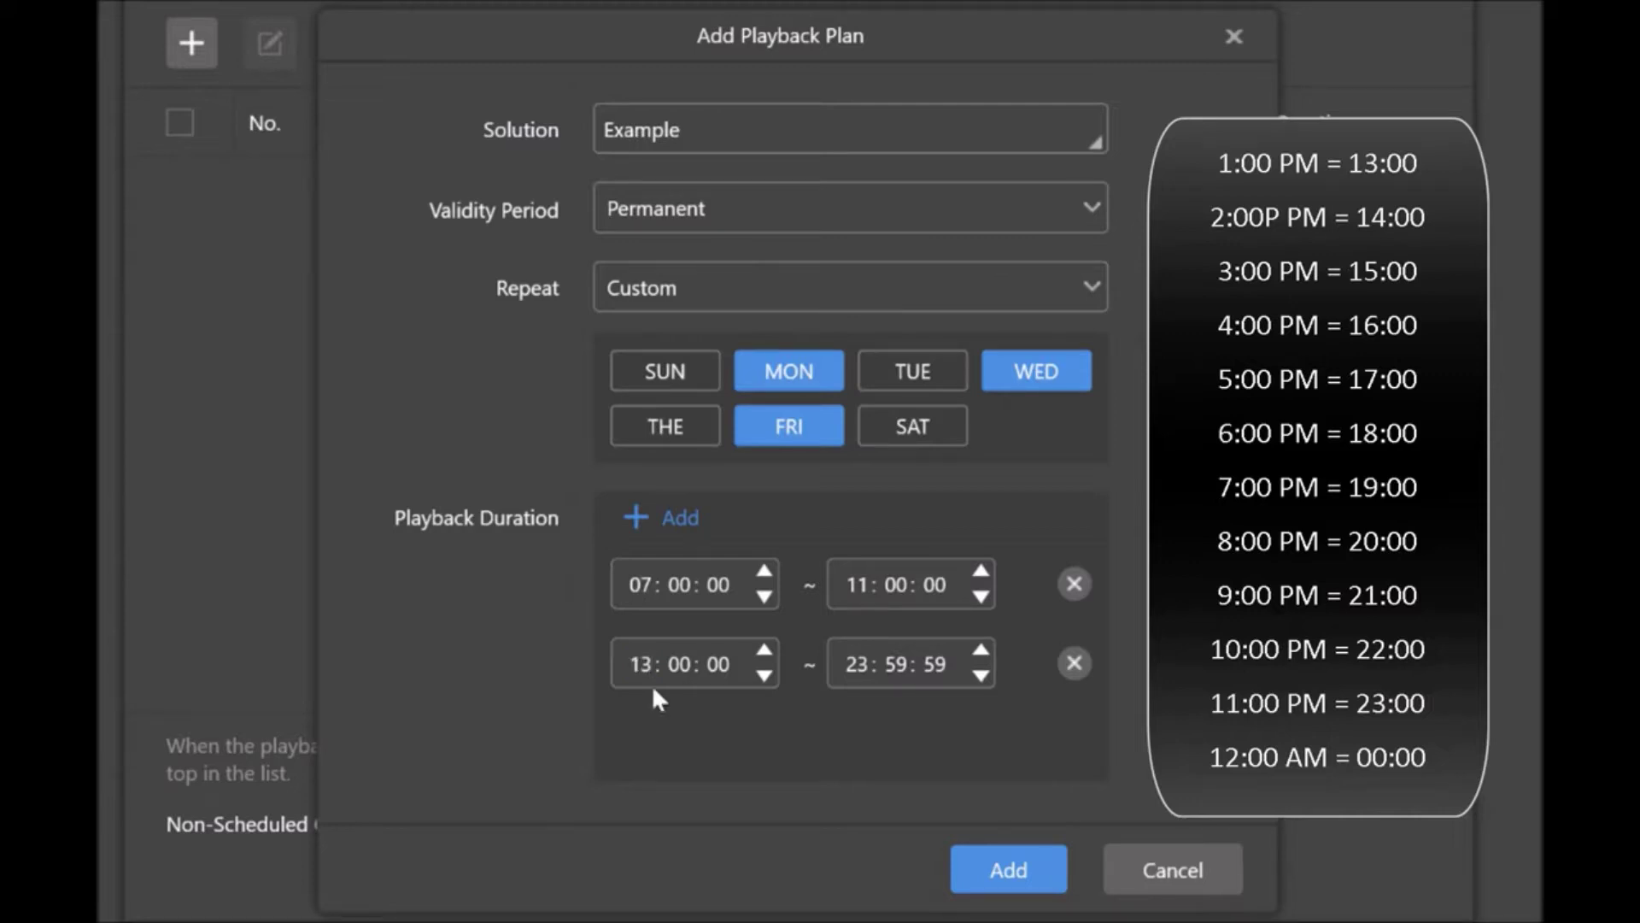
{"action": "left_click", "coordinate": [854, 665]}
{"action": "type", "text": "19 : 00 : 00"}
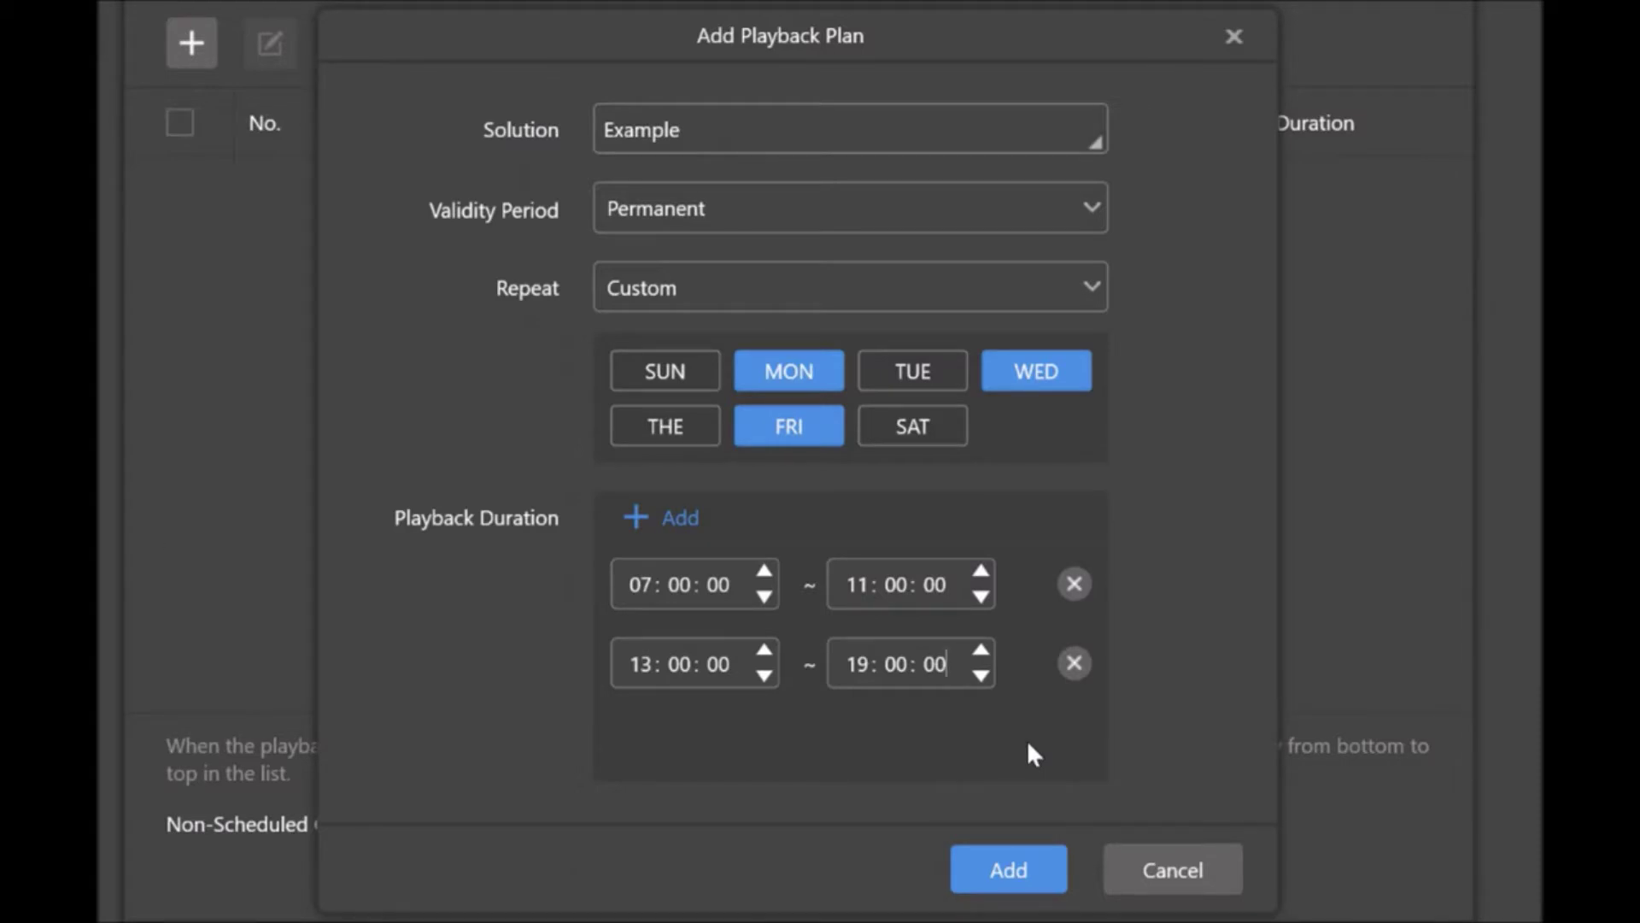
{"action": "left_click", "coordinate": [1033, 858]}
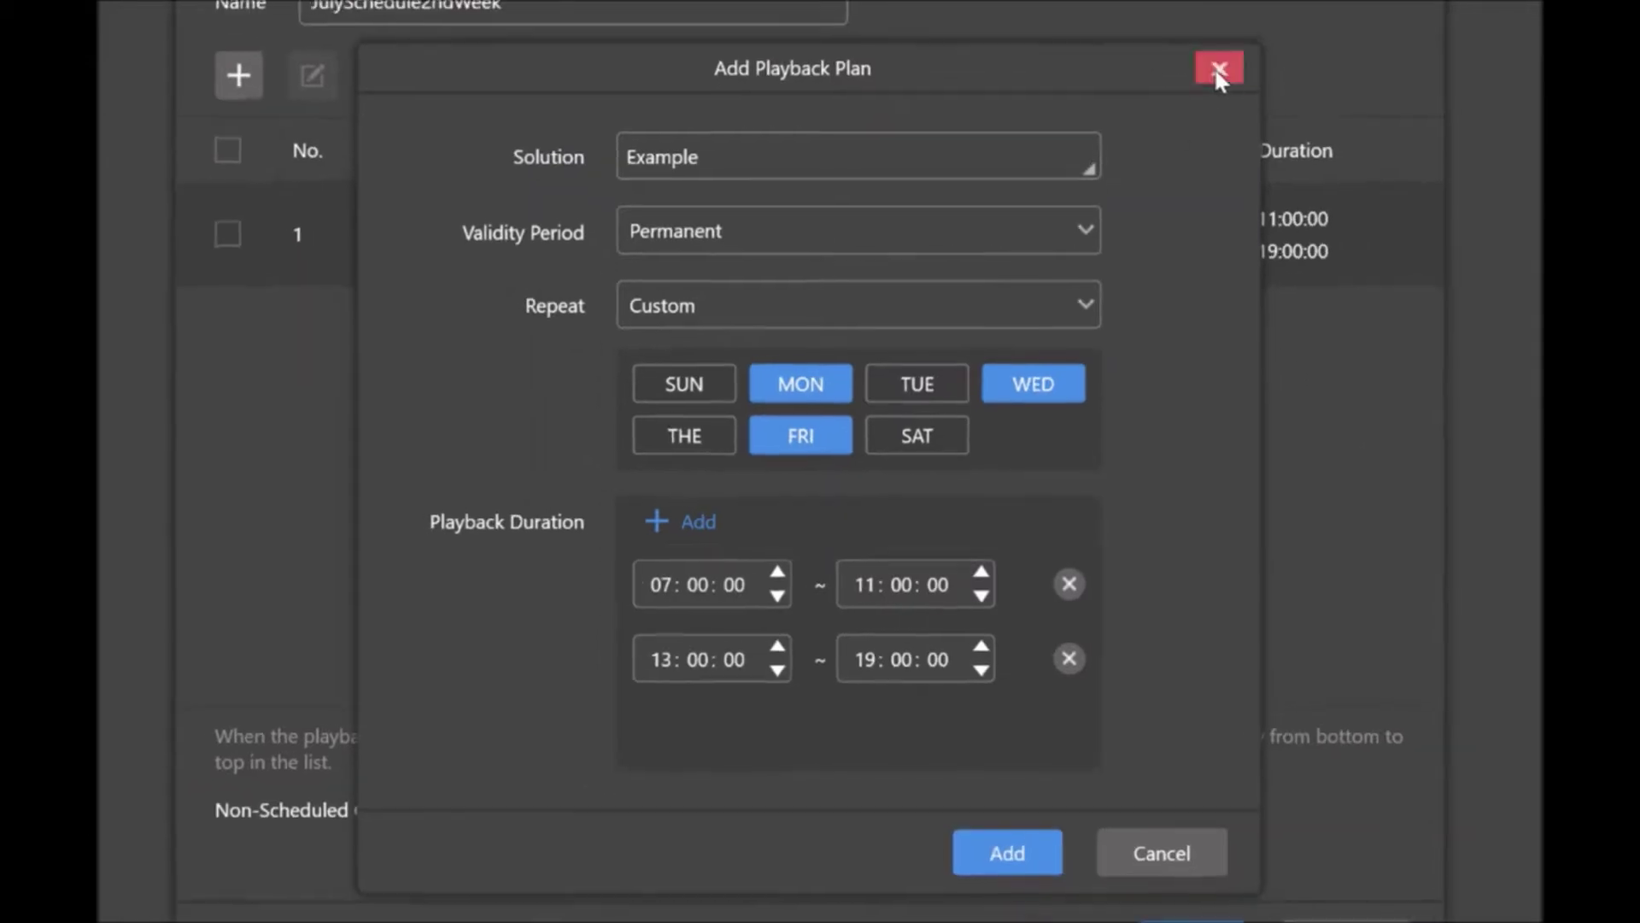
{"action": "left_click", "coordinate": [1234, 36]}
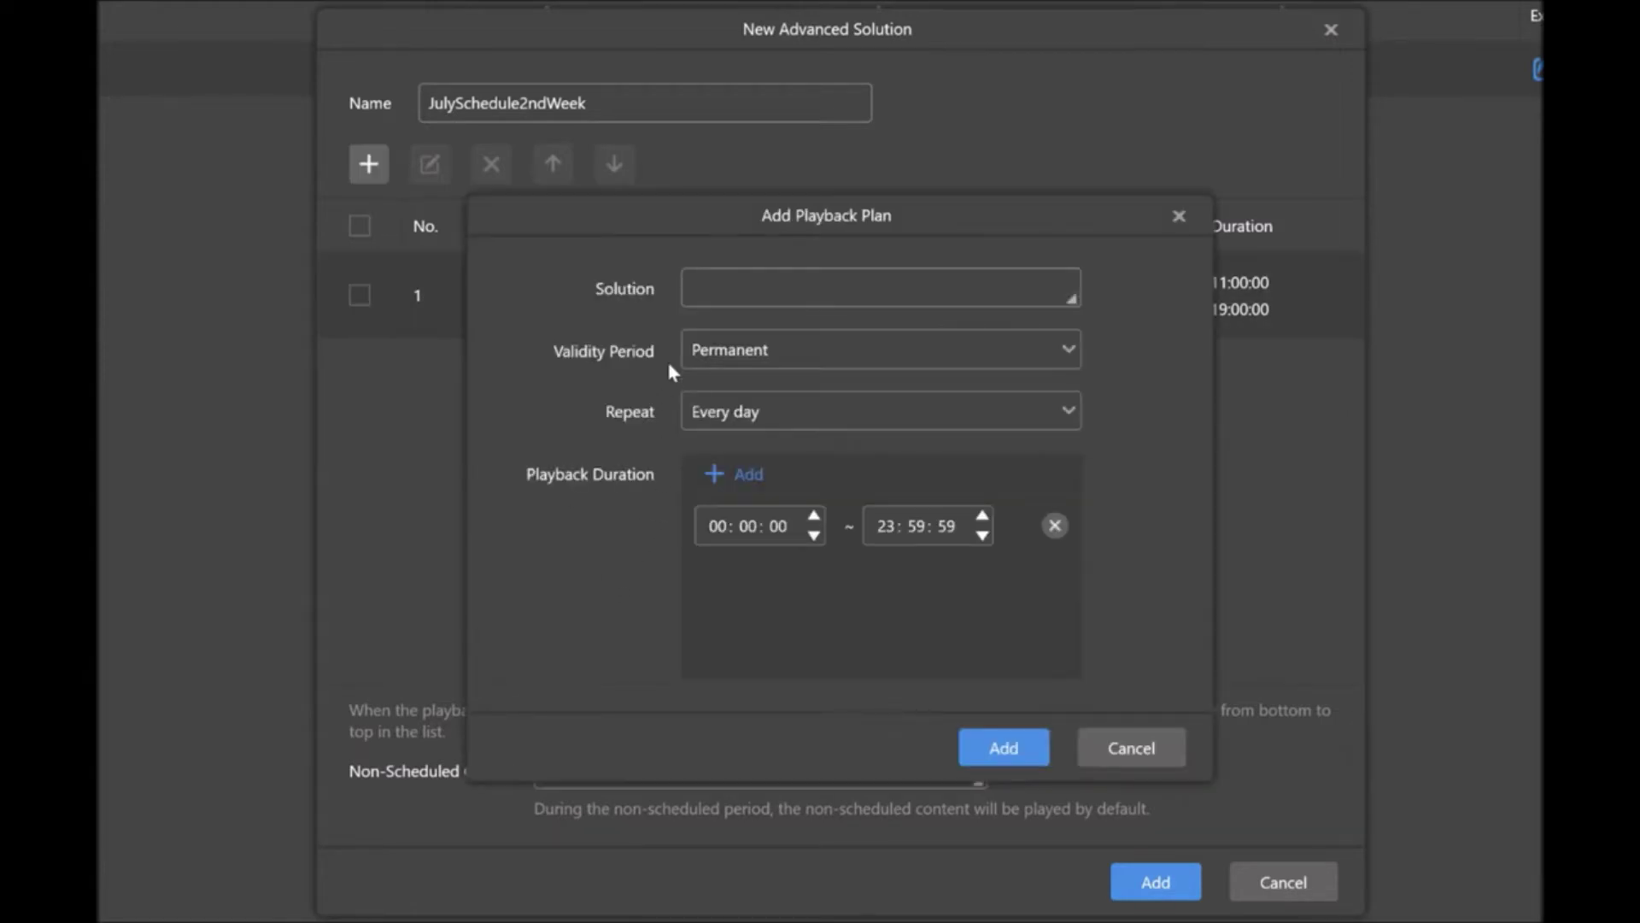
Choose July as the solution for the second playback plan
{"action": "left_click", "coordinate": [721, 293]}
{"action": "left_click", "coordinate": [458, 285]}
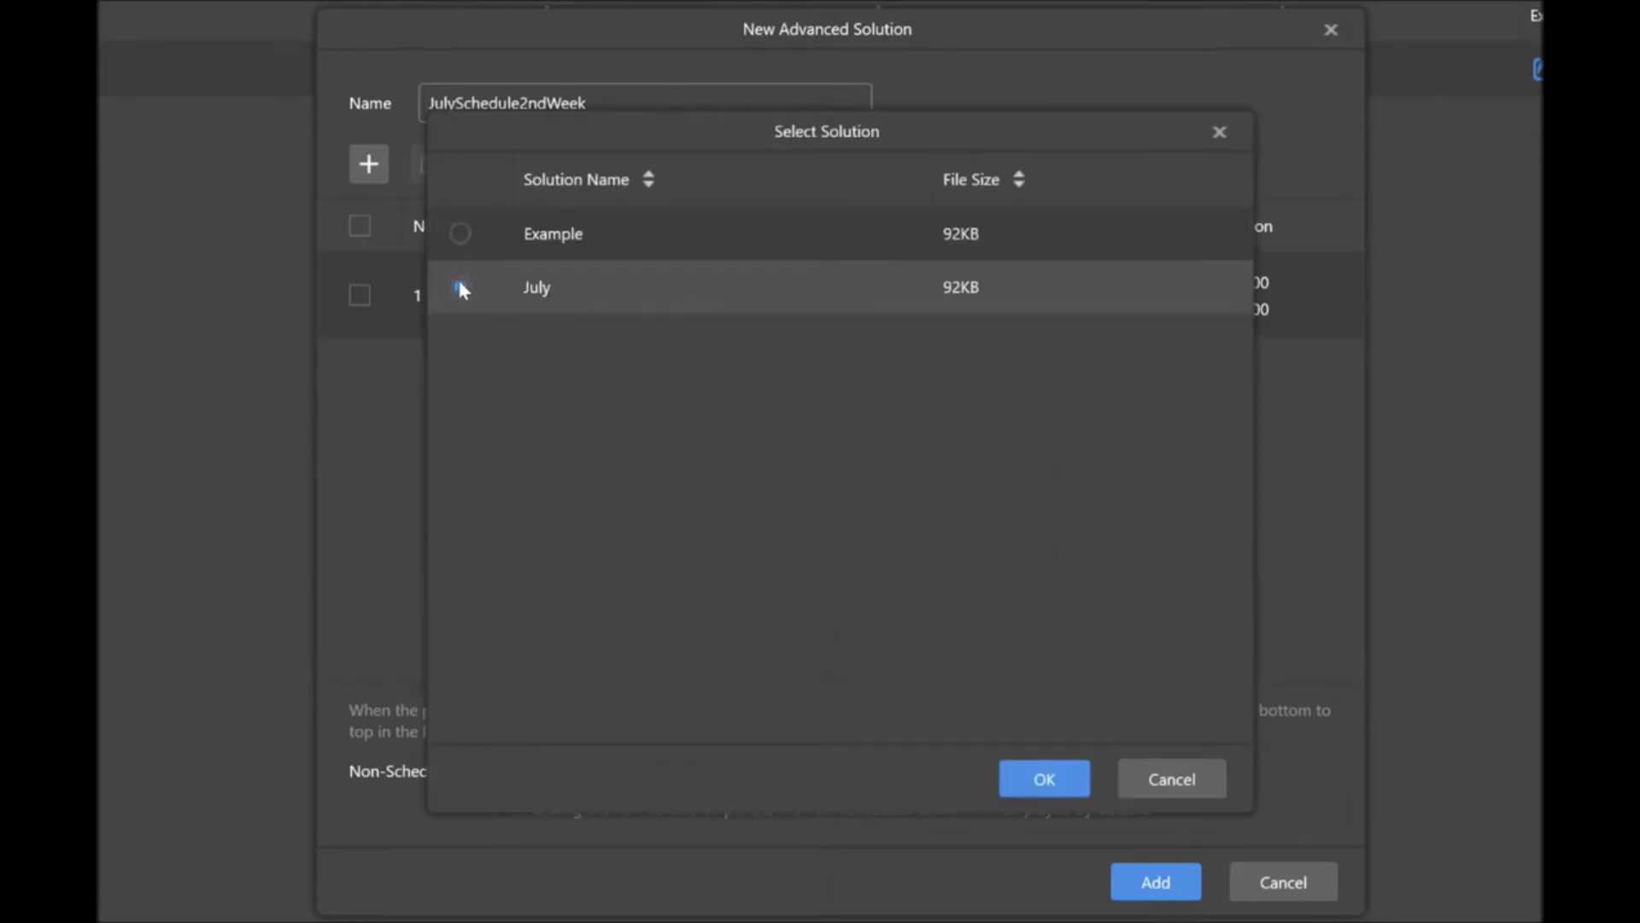
{"action": "left_click", "coordinate": [1027, 793]}
Set the July plan to repeat on custom days TUE and THU, then add it
{"action": "left_click", "coordinate": [760, 413]}
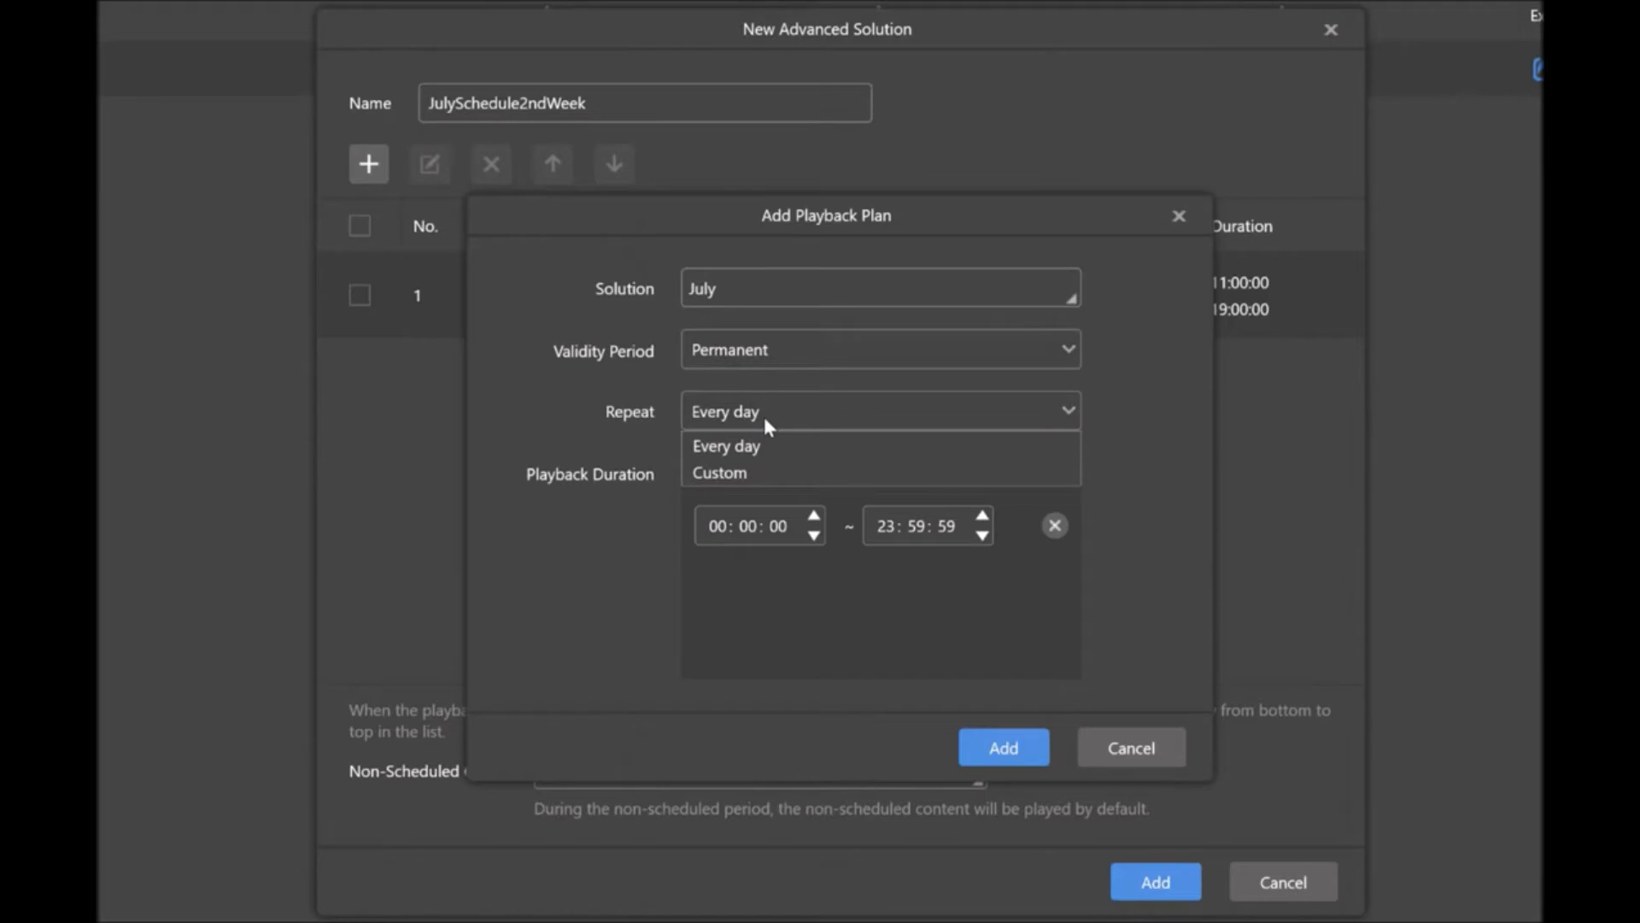
{"action": "left_click", "coordinate": [767, 475]}
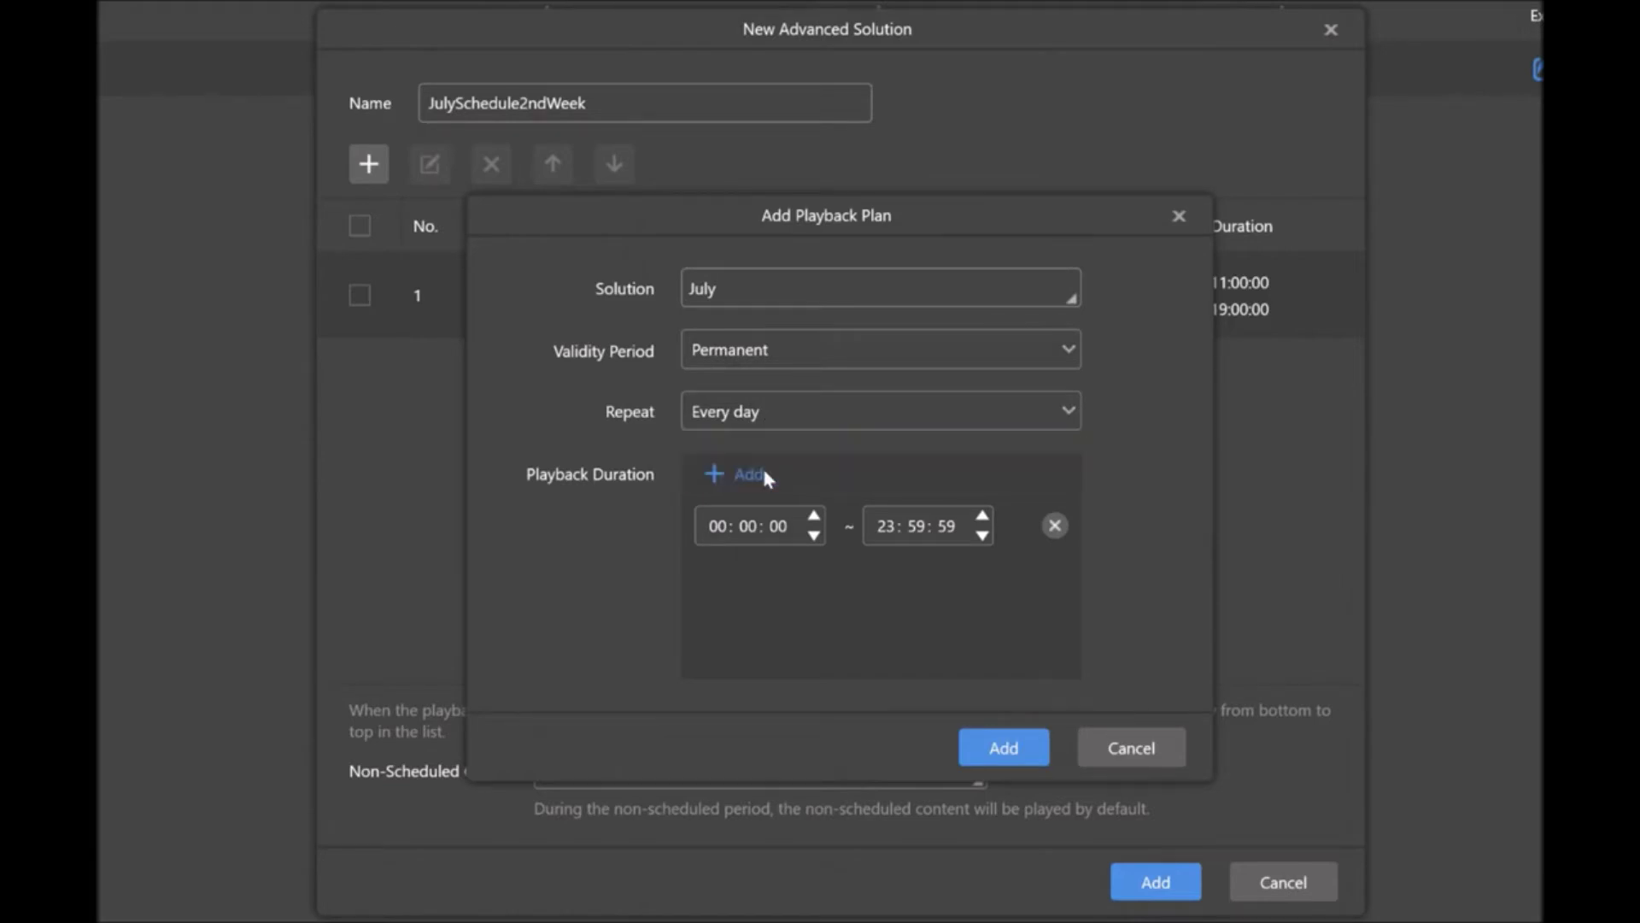
{"action": "left_click", "coordinate": [910, 427]}
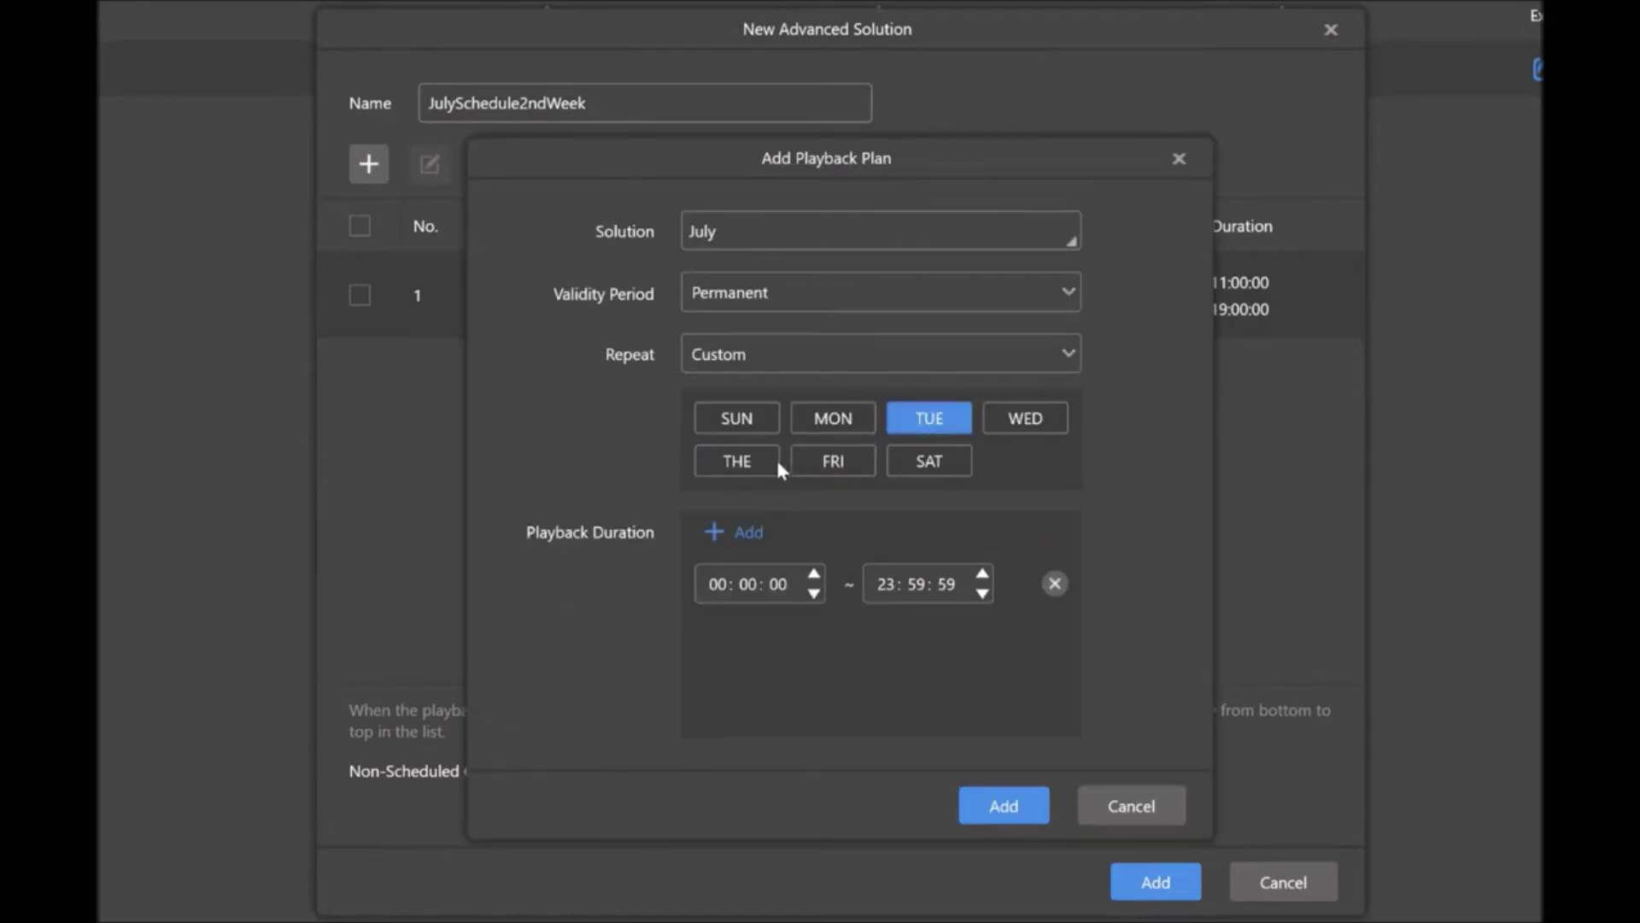
{"action": "left_click", "coordinate": [752, 464]}
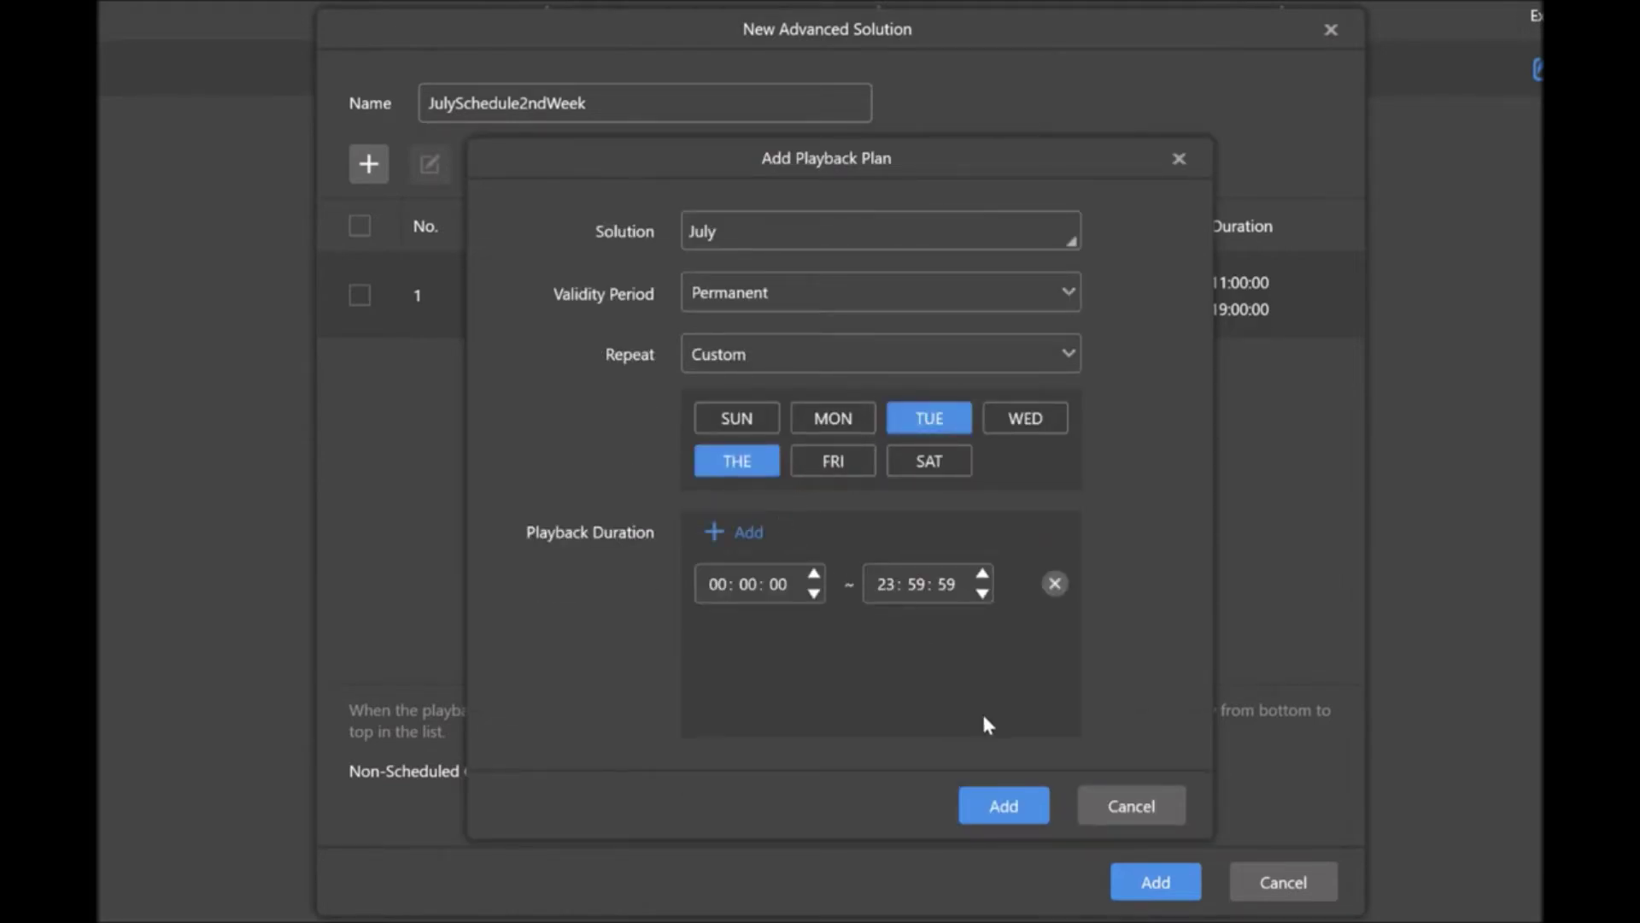
{"action": "left_click", "coordinate": [996, 805]}
{"action": "left_click", "coordinate": [1179, 160]}
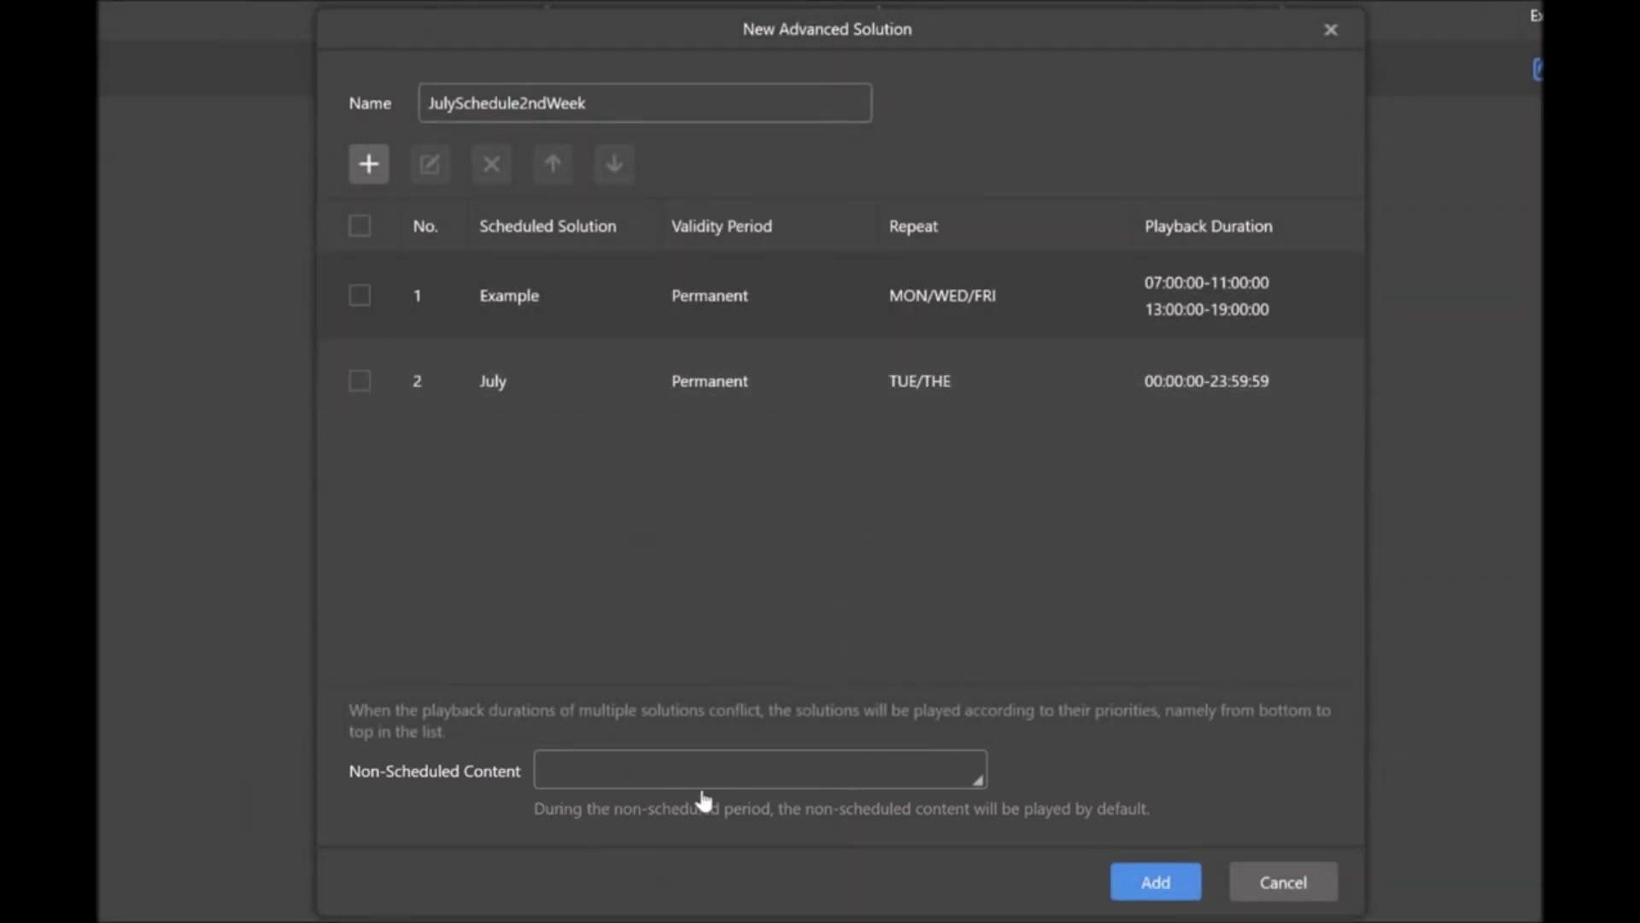
Select Example as the non-scheduled content in the Select Solution dialog
{"action": "left_click", "coordinate": [788, 794]}
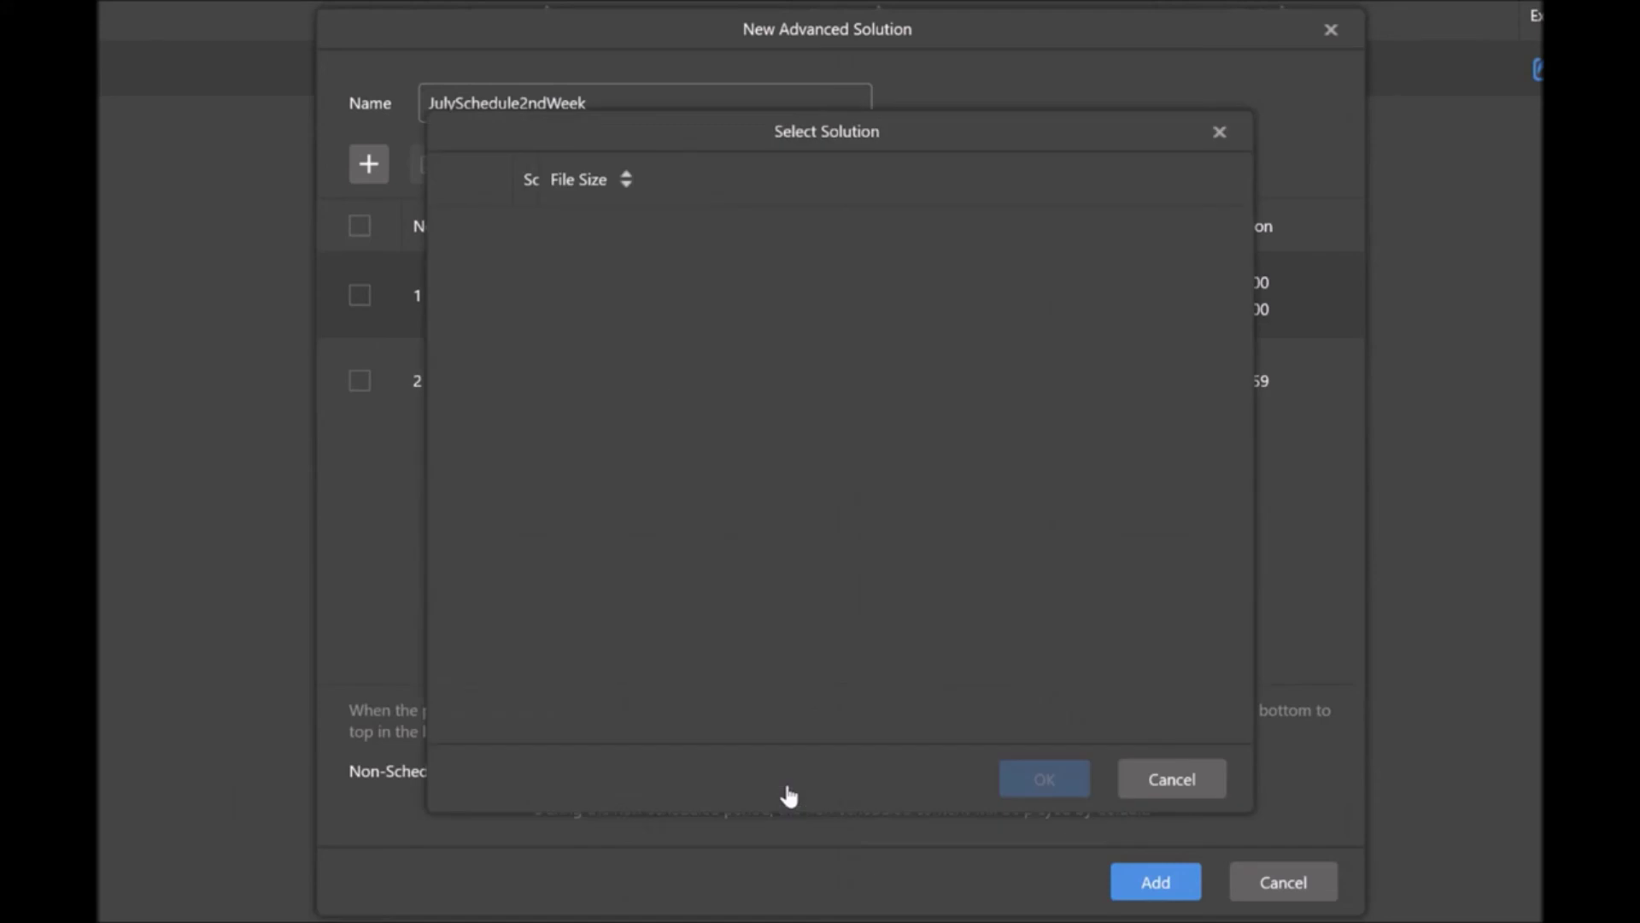
{"action": "left_click", "coordinate": [466, 234]}
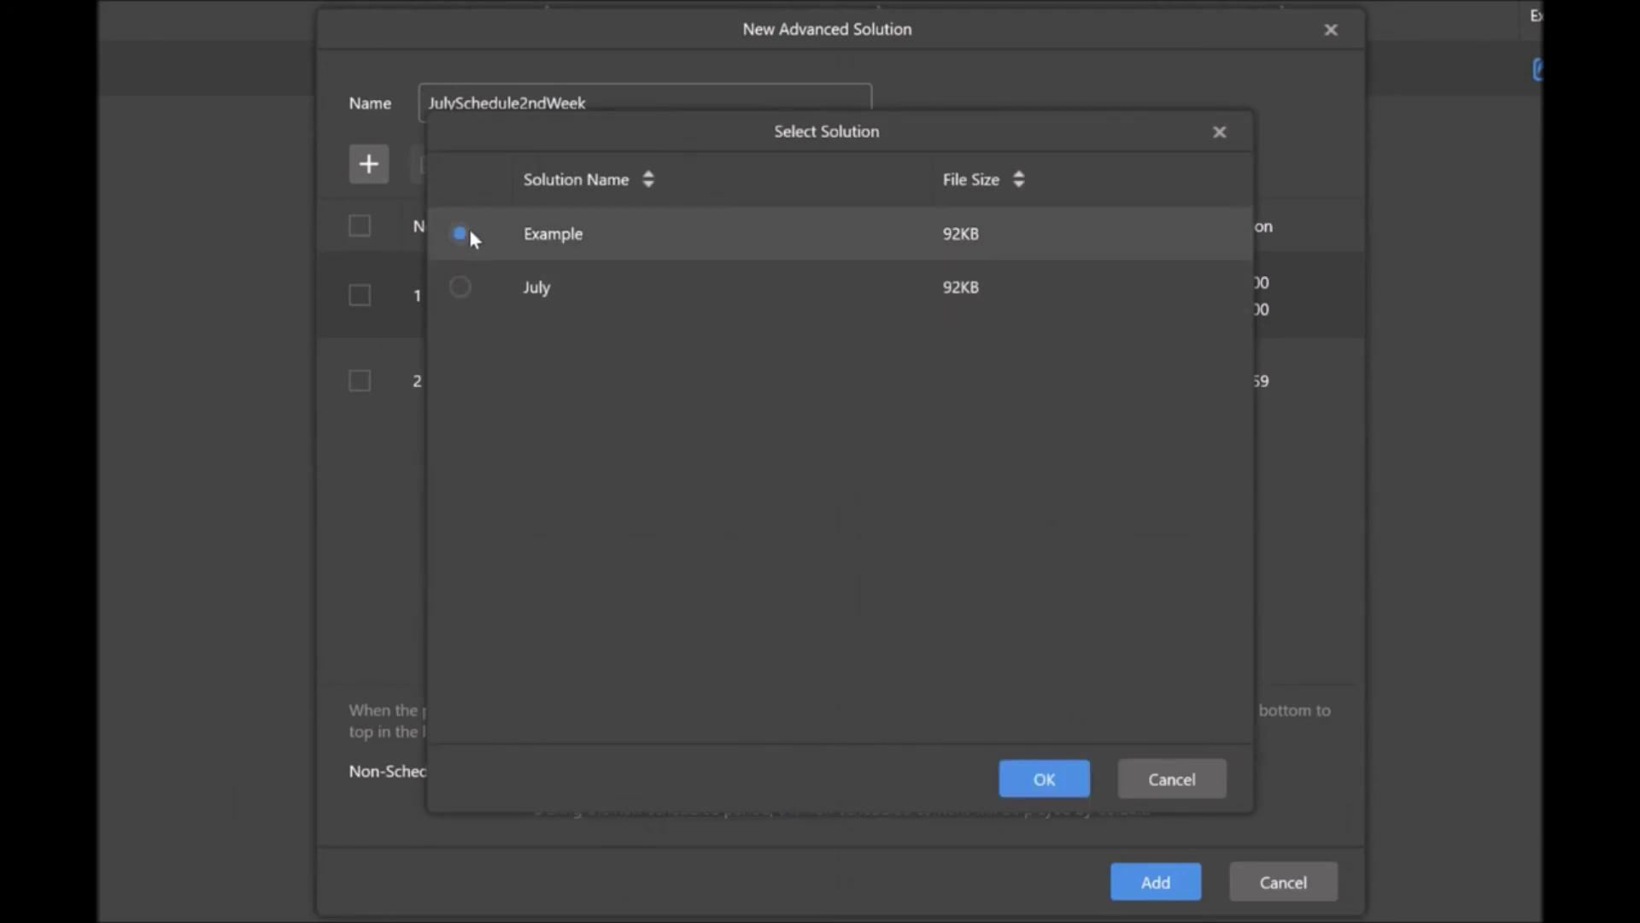
{"action": "left_click", "coordinate": [1049, 790]}
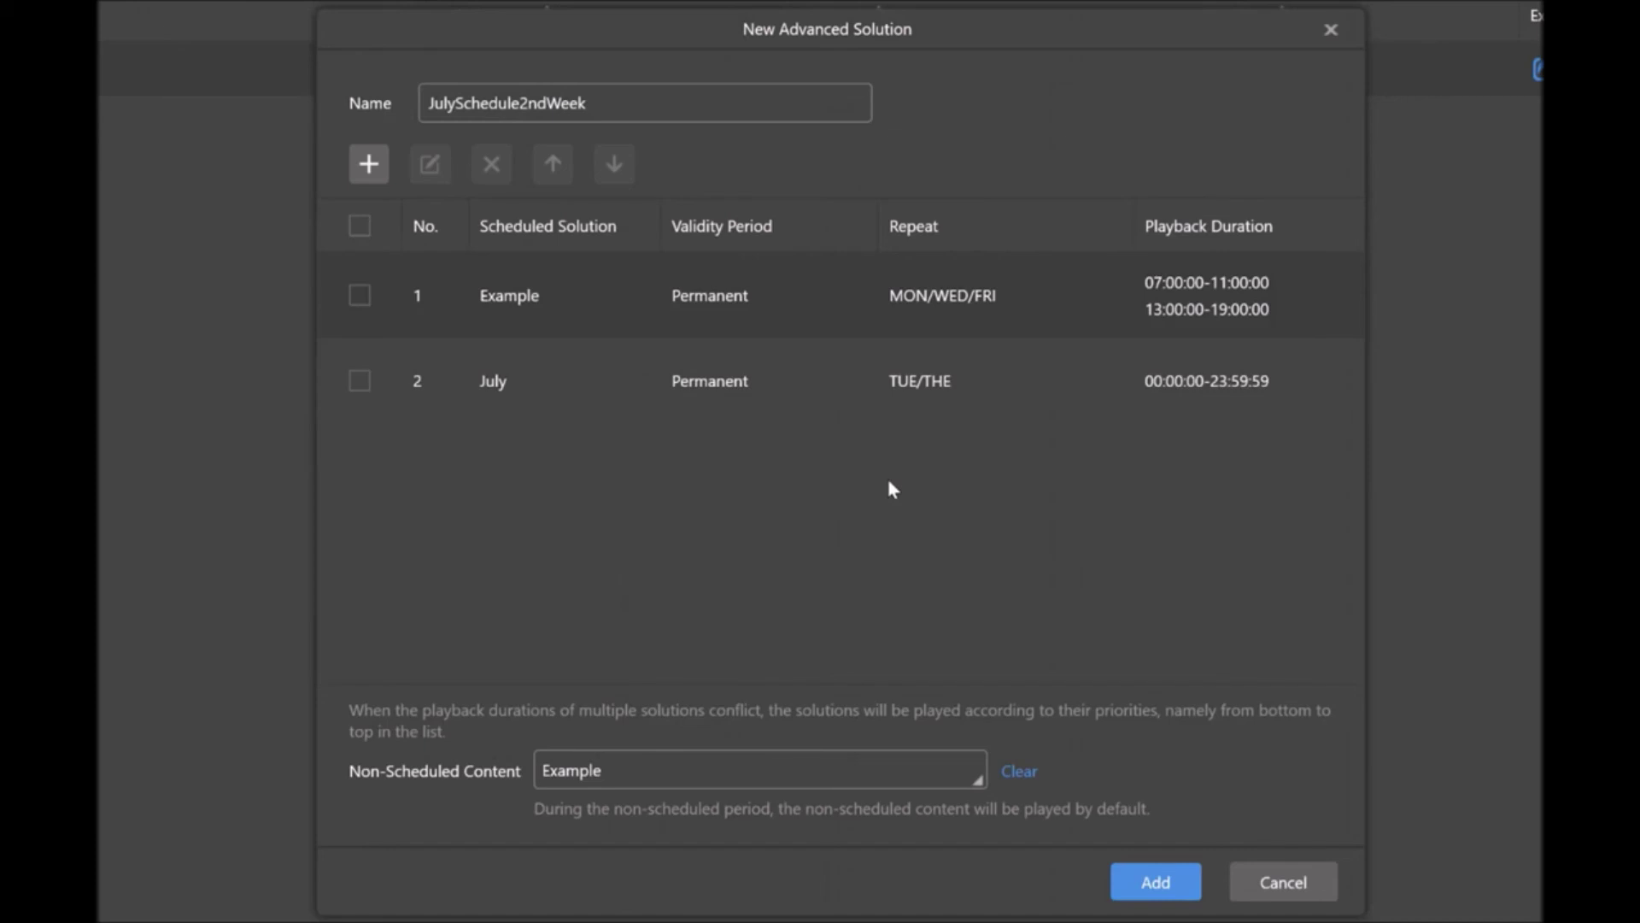
Save JulySchedule2ndWeek, tick it in the advanced solutions list, and start publishing it
{"action": "left_click", "coordinate": [1156, 882]}
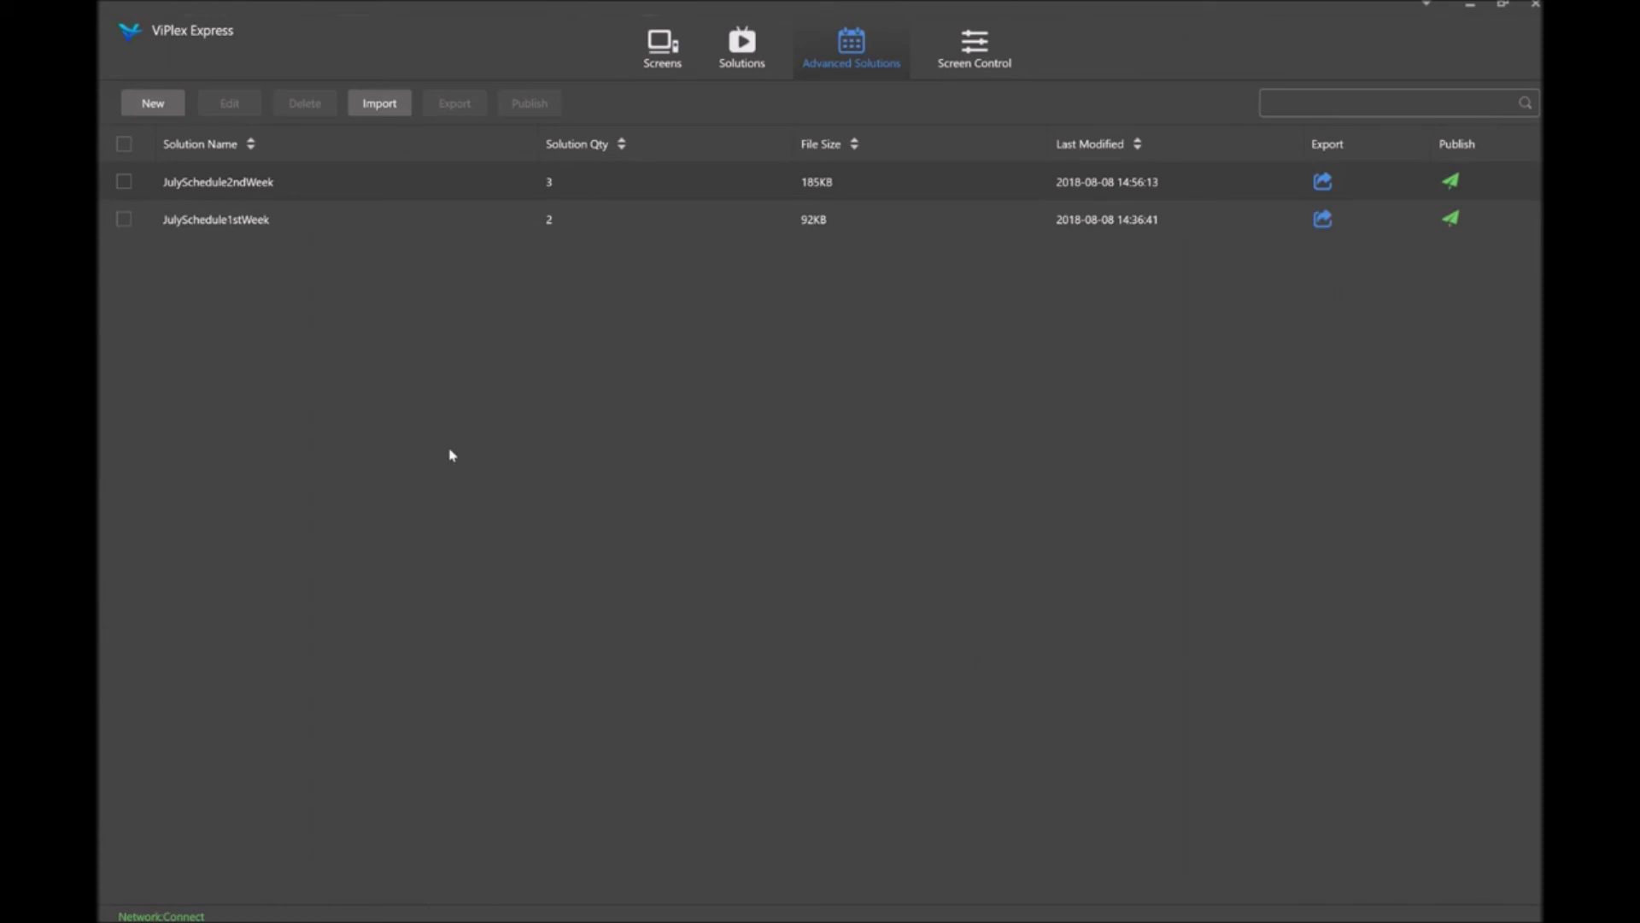
{"action": "left_click", "coordinate": [125, 182]}
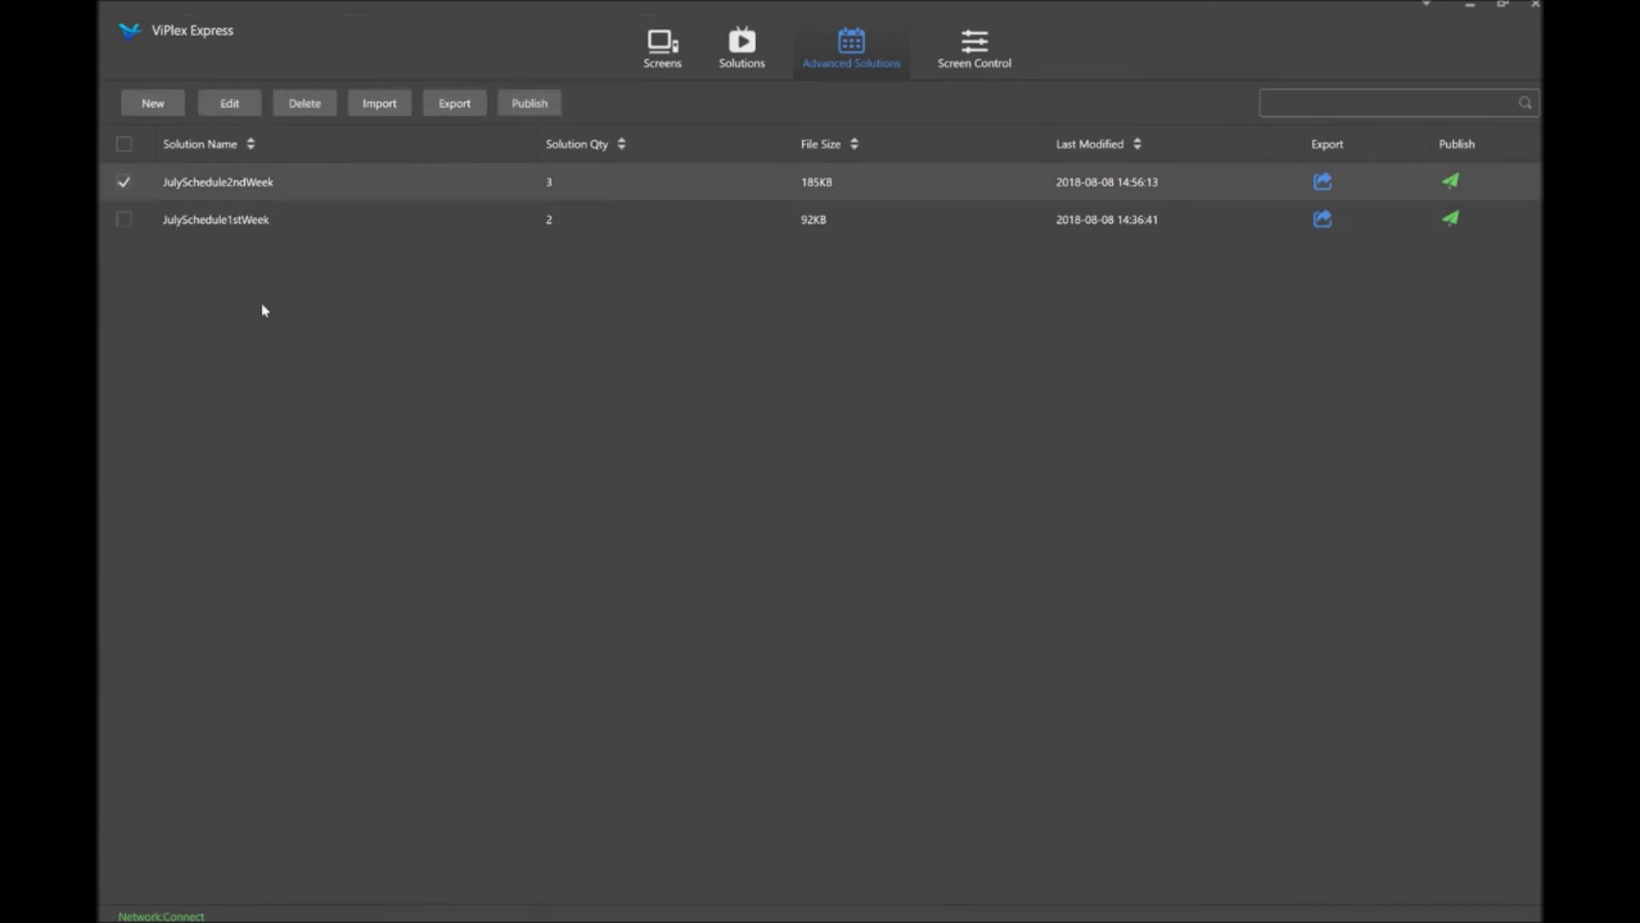
{"action": "left_click", "coordinate": [1451, 180]}
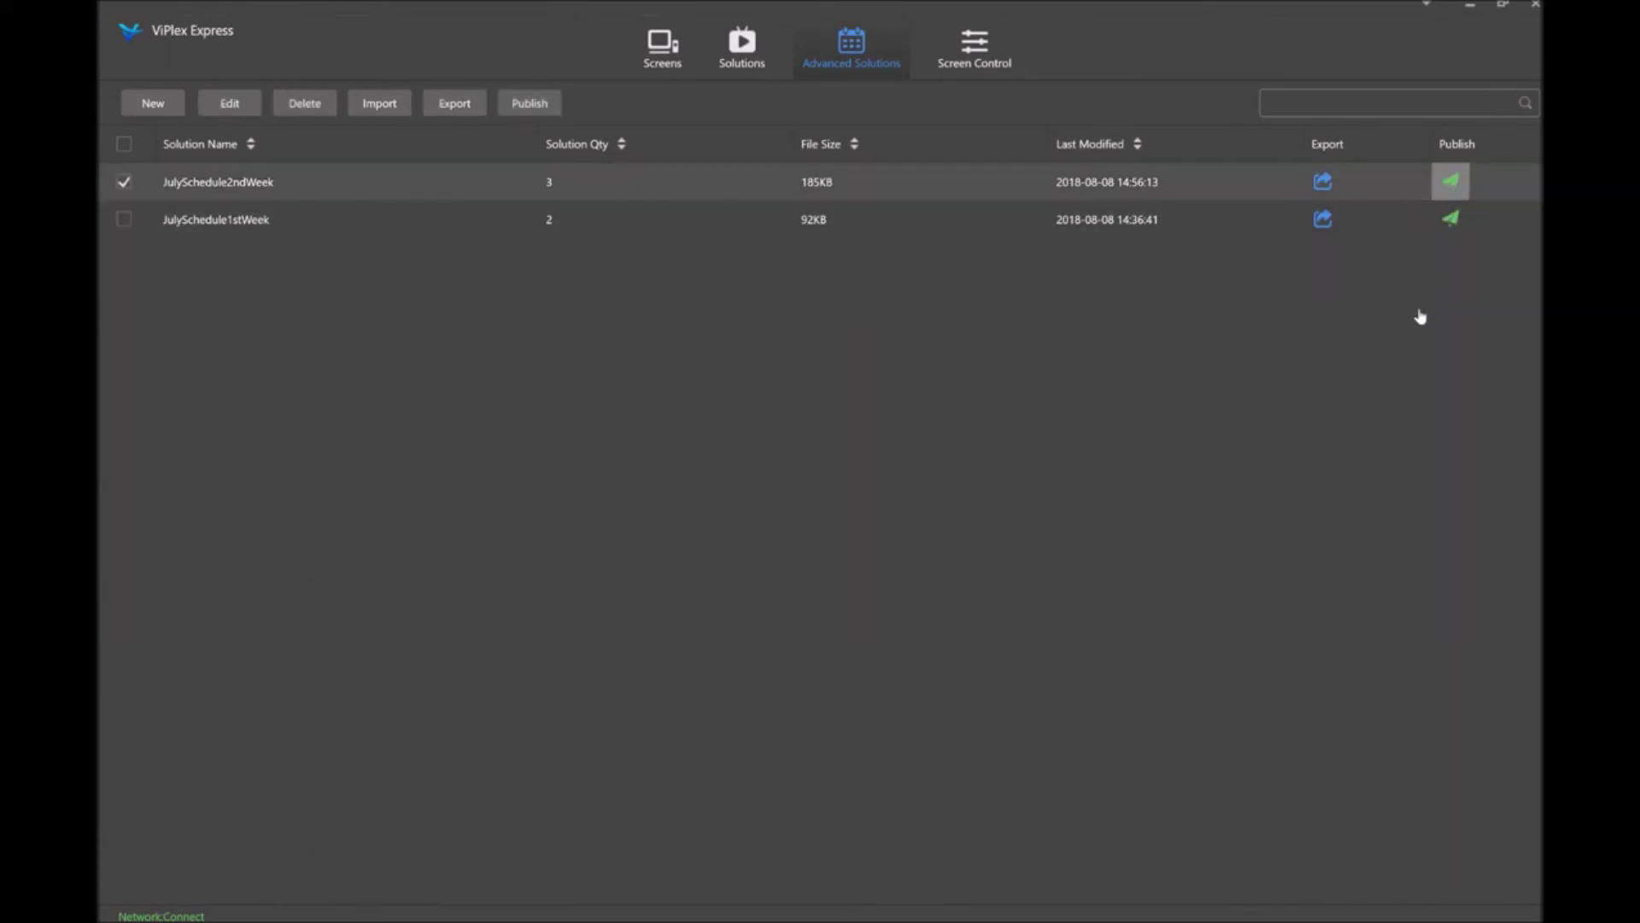